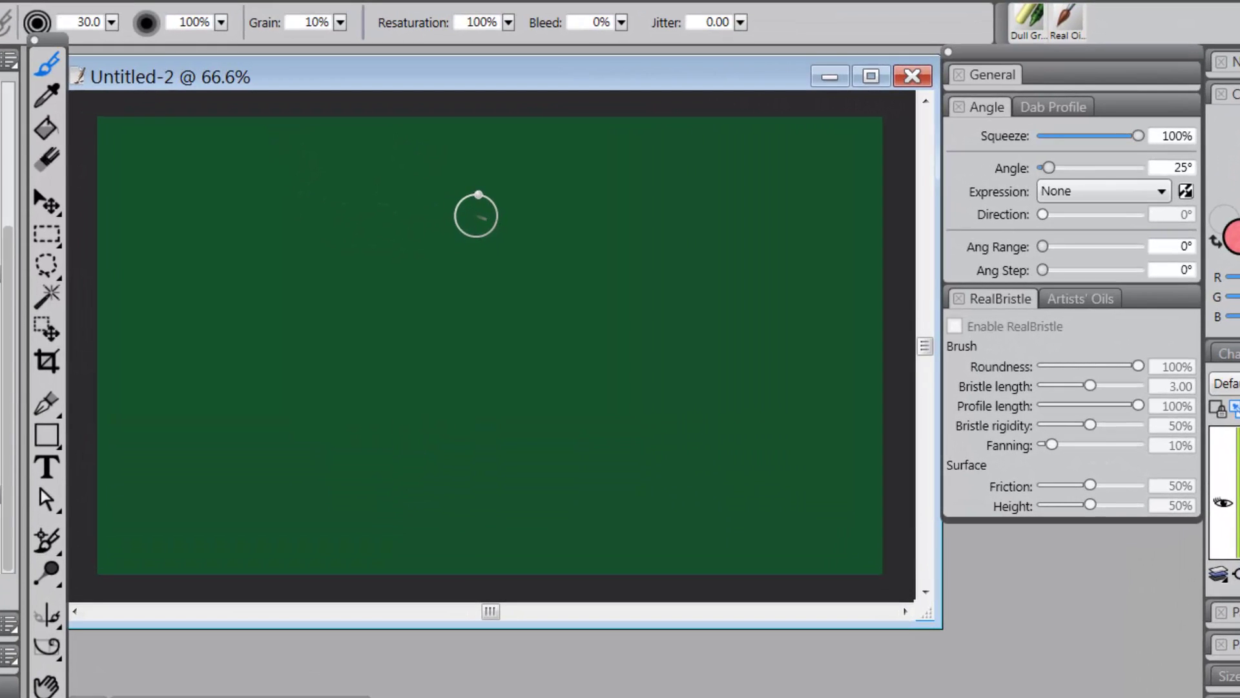
Step: Paint pink test strokes with the grainy size 30 brush on the green canvas, and undo all of them
{"action": "mouse_move", "coordinate": [475, 200]}
{"action": "left_mouse_down"}
{"action": "mouse_move", "coordinate": [472, 343]}
{"action": "mouse_move", "coordinate": [485, 212]}
{"action": "mouse_move", "coordinate": [488, 369]}
{"action": "mouse_move", "coordinate": [485, 206]}
{"action": "mouse_move", "coordinate": [491, 368]}
{"action": "mouse_move", "coordinate": [505, 219]}
{"action": "mouse_move", "coordinate": [506, 369]}
{"action": "mouse_move", "coordinate": [497, 212]}
{"action": "mouse_move", "coordinate": [502, 251]}
{"action": "mouse_move", "coordinate": [475, 277]}
{"action": "mouse_move", "coordinate": [474, 356]}
{"action": "mouse_move", "coordinate": [487, 284]}
{"action": "mouse_move", "coordinate": [525, 336]}
{"action": "mouse_move", "coordinate": [506, 306]}
{"action": "mouse_move", "coordinate": [561, 304]}
{"action": "mouse_move", "coordinate": [472, 303]}
{"action": "mouse_move", "coordinate": [551, 316]}
{"action": "left_mouse_up"}
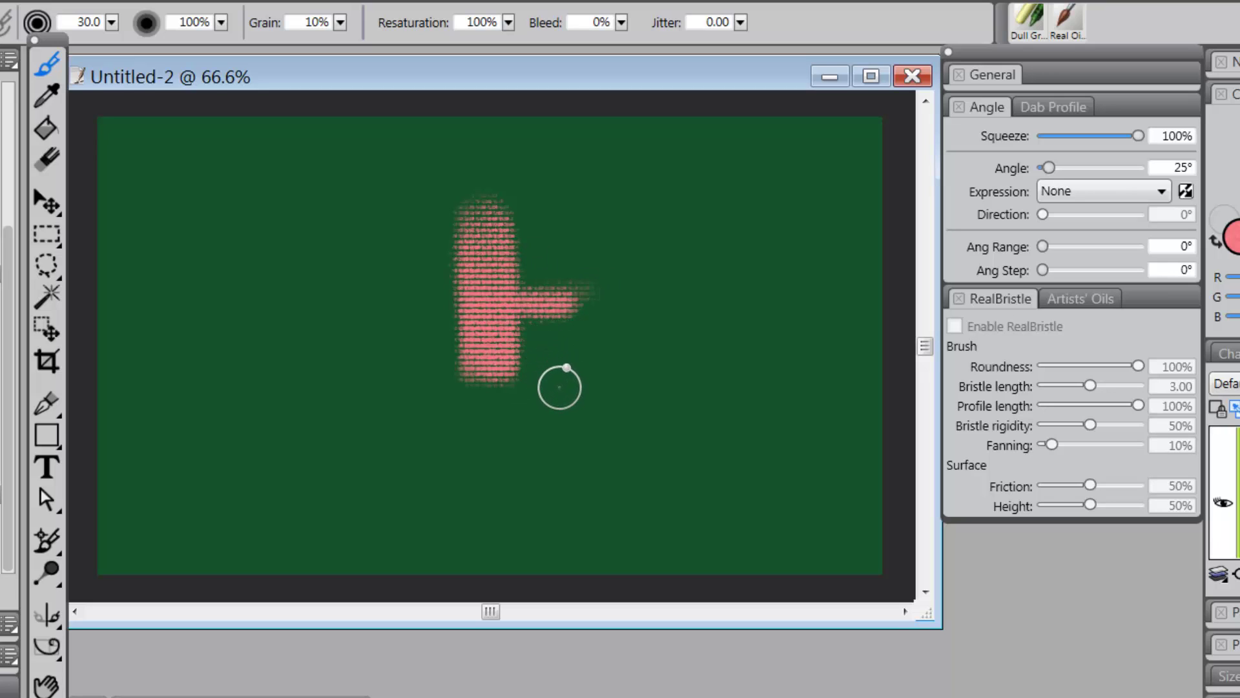
{"action": "mouse_move", "coordinate": [568, 371]}
{"action": "left_mouse_down"}
{"action": "mouse_move", "coordinate": [610, 242]}
{"action": "mouse_move", "coordinate": [621, 268]}
{"action": "mouse_move", "coordinate": [630, 256]}
{"action": "mouse_move", "coordinate": [619, 284]}
{"action": "mouse_move", "coordinate": [634, 311]}
{"action": "mouse_move", "coordinate": [599, 301]}
{"action": "mouse_move", "coordinate": [588, 314]}
{"action": "mouse_move", "coordinate": [614, 327]}
{"action": "left_mouse_up"}
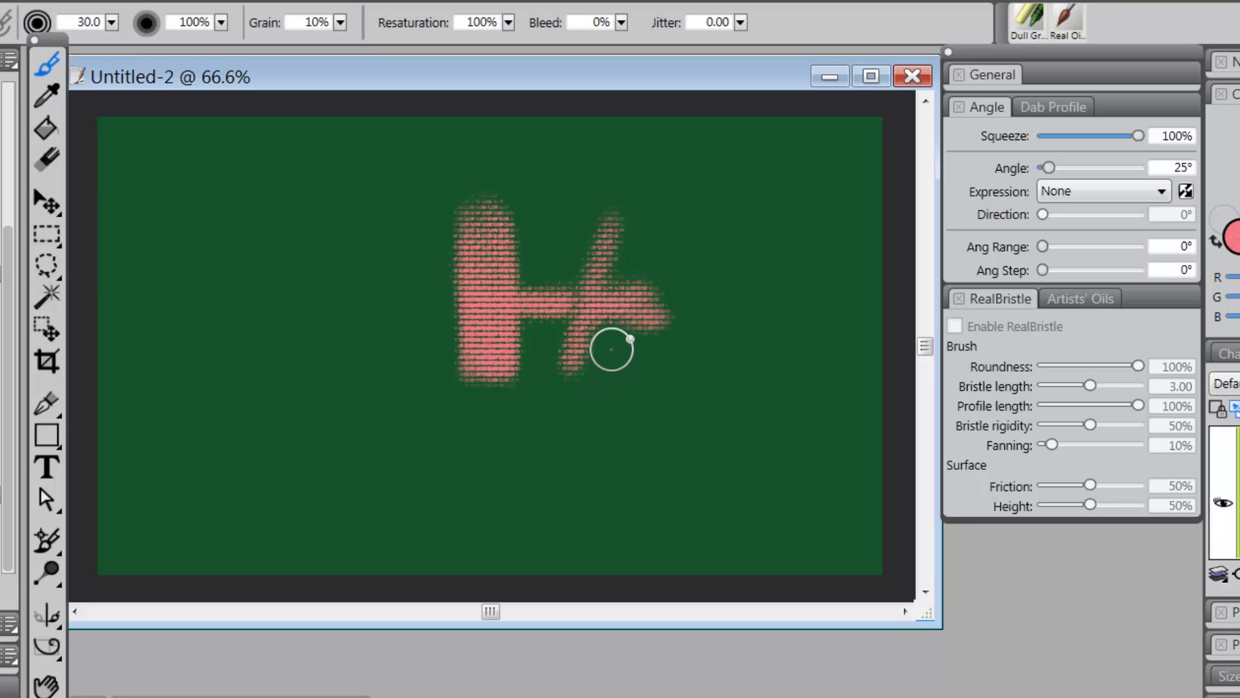
{"action": "key", "text": "ctrl+z"}
{"action": "key", "text": "ctrl+z"}
{"action": "key", "text": "ctrl+z"}
{"action": "key", "text": "ctrl+z"}
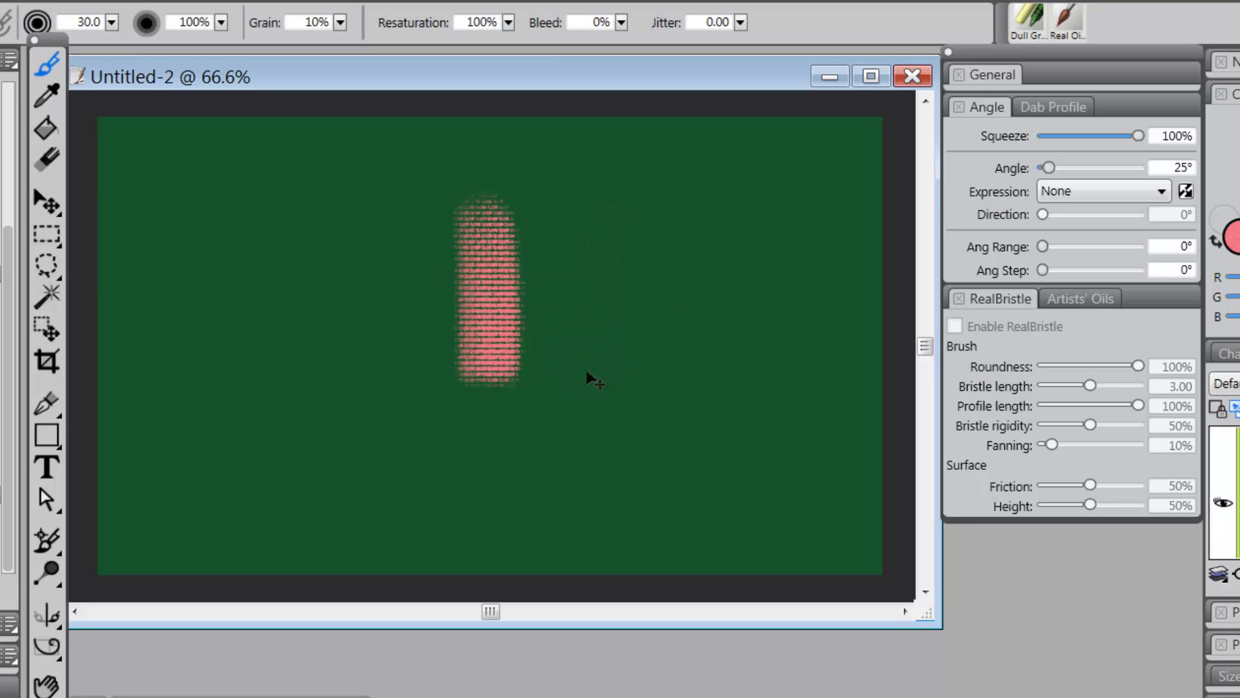
{"action": "key", "text": "ctrl+z"}
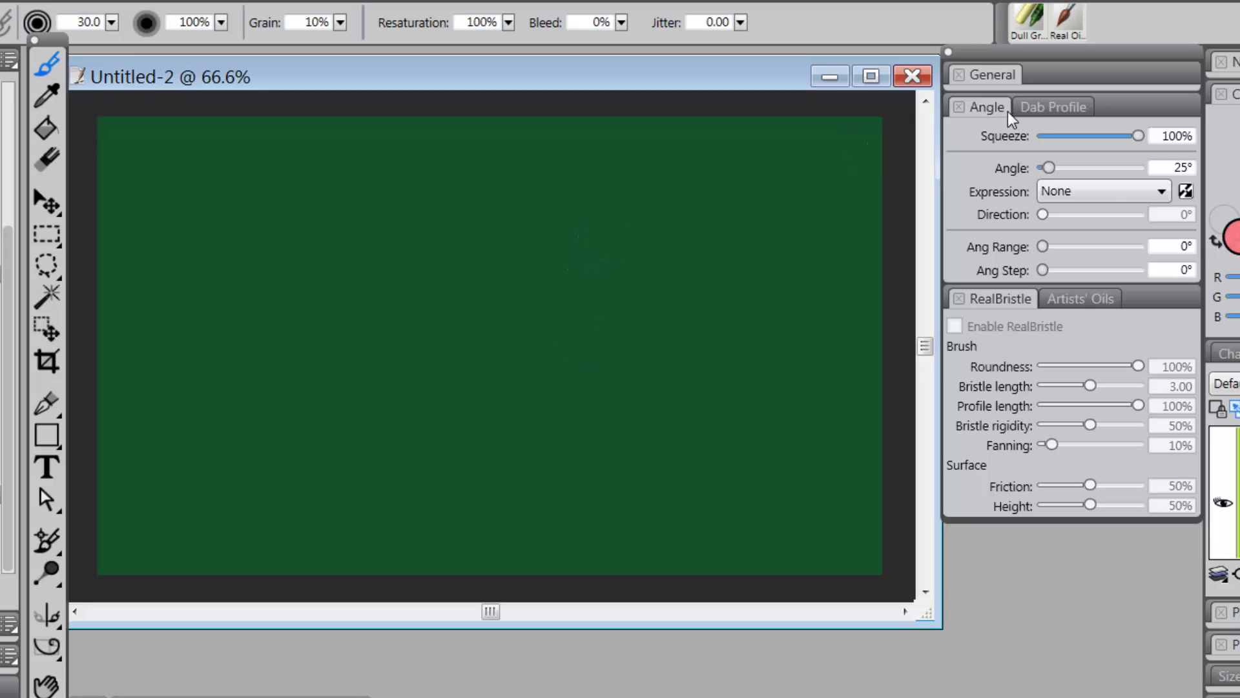
Step: Review the brush's general settings and the full list of available dab types
{"action": "left_click", "coordinate": [998, 75]}
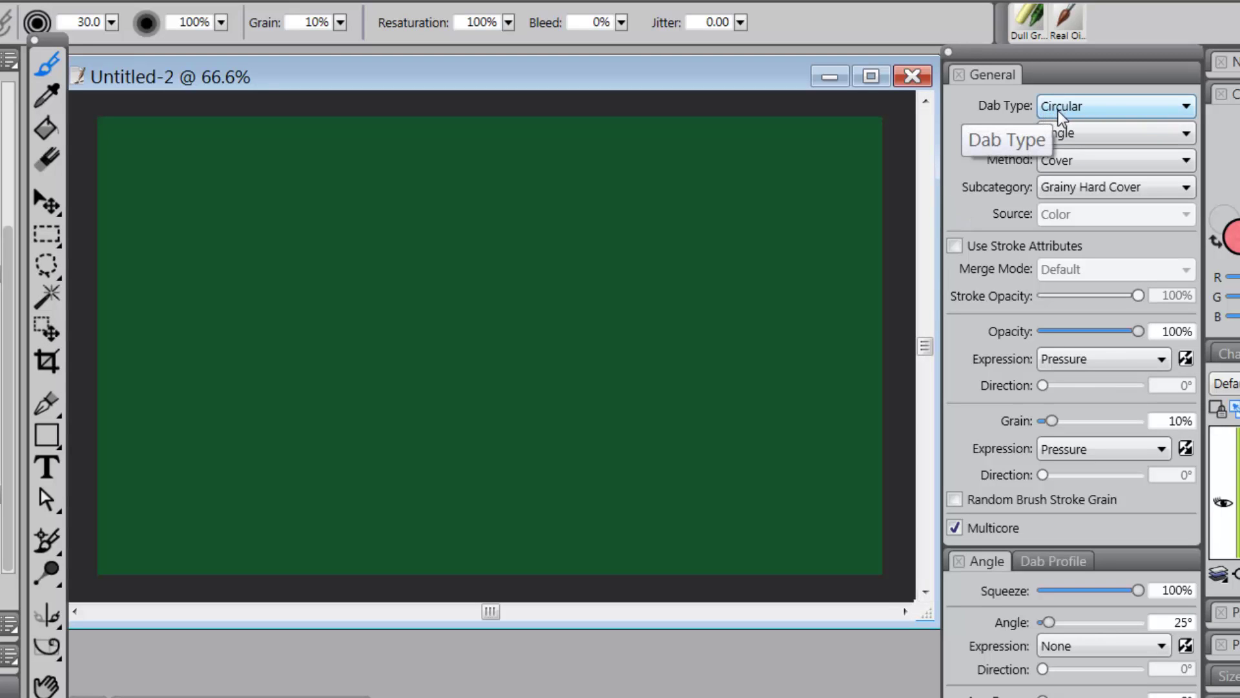
{"action": "left_click", "coordinate": [1187, 106]}
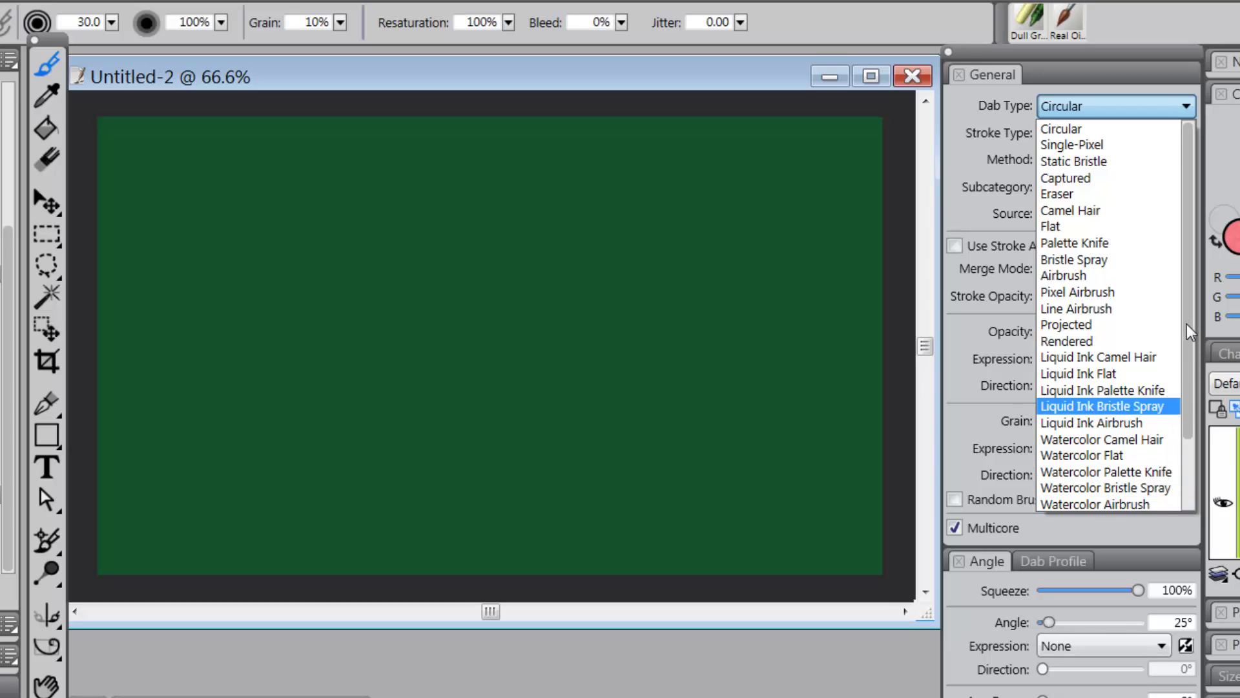
{"action": "mouse_move", "coordinate": [1187, 324]}
{"action": "left_mouse_down"}
{"action": "mouse_move", "coordinate": [1188, 418]}
{"action": "mouse_move", "coordinate": [1180, 398]}
{"action": "left_mouse_up"}
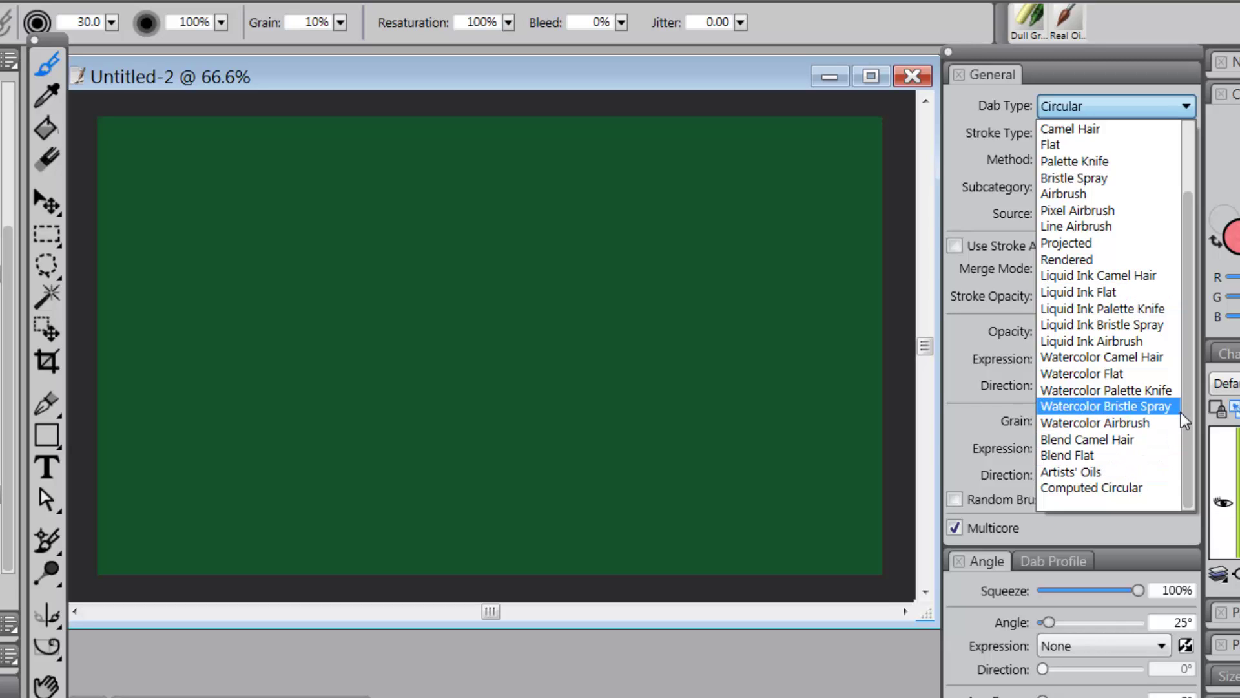
{"action": "left_click_drag", "start_coordinate": [1188, 412], "coordinate": [1183, 241]}
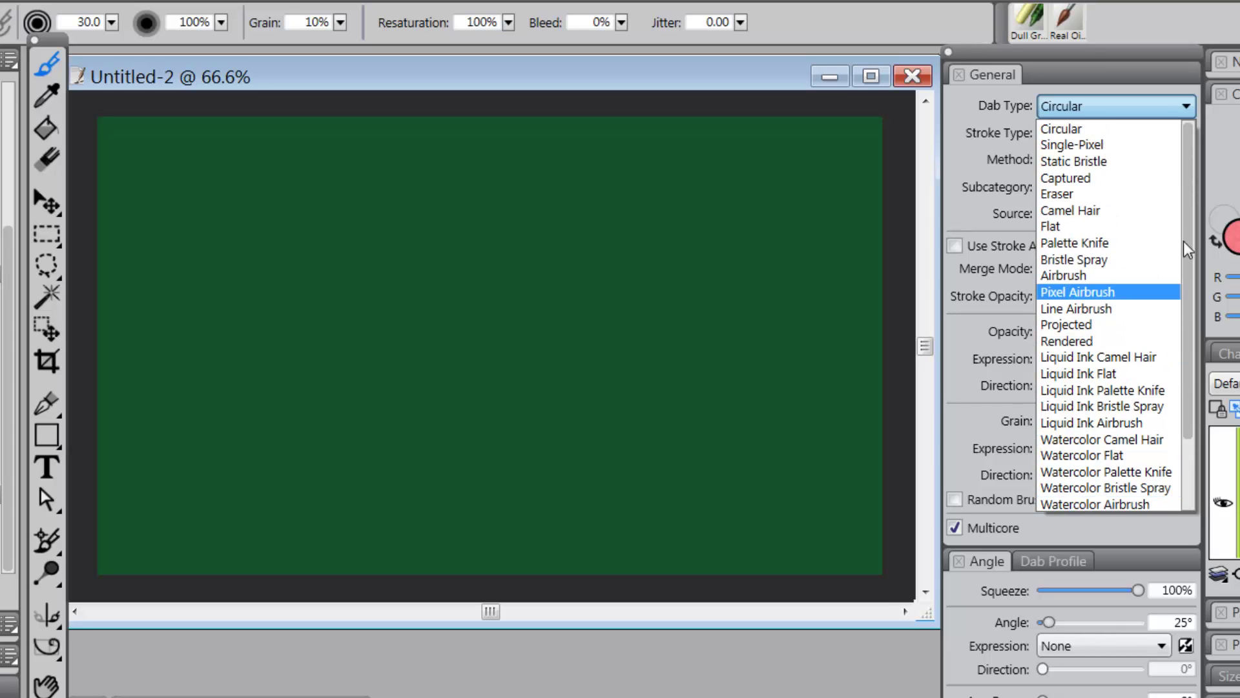
{"action": "left_click", "coordinate": [1148, 105]}
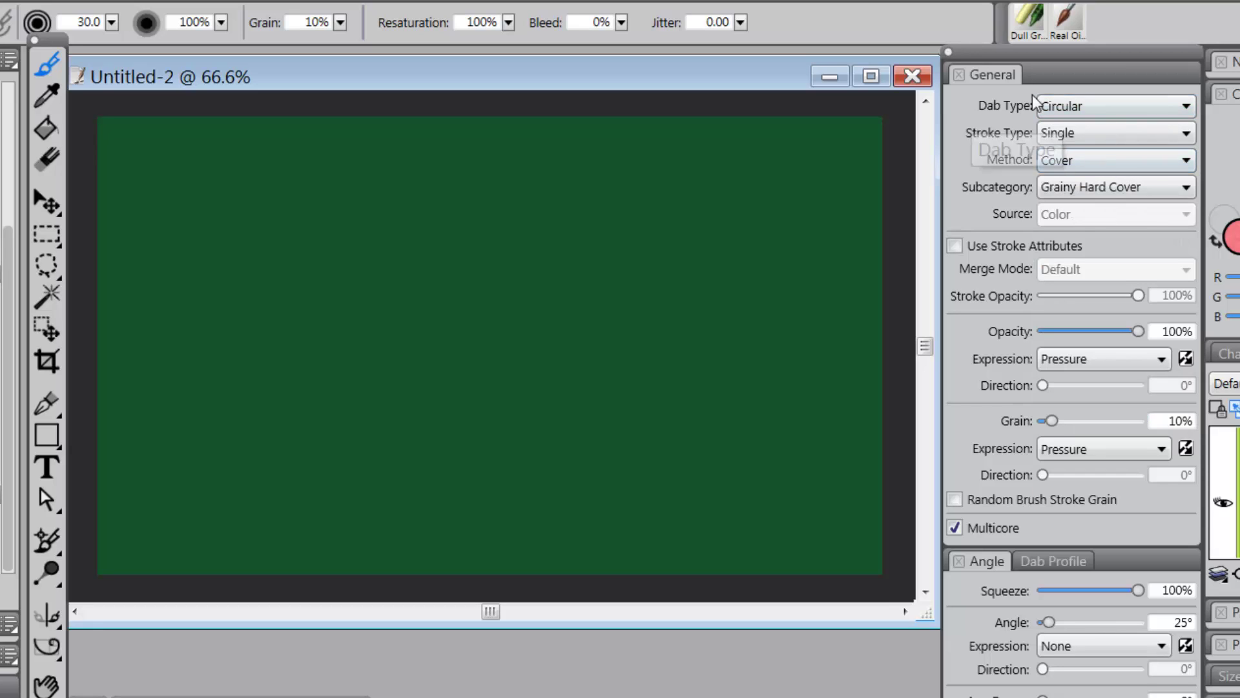
{"action": "left_click", "coordinate": [998, 75]}
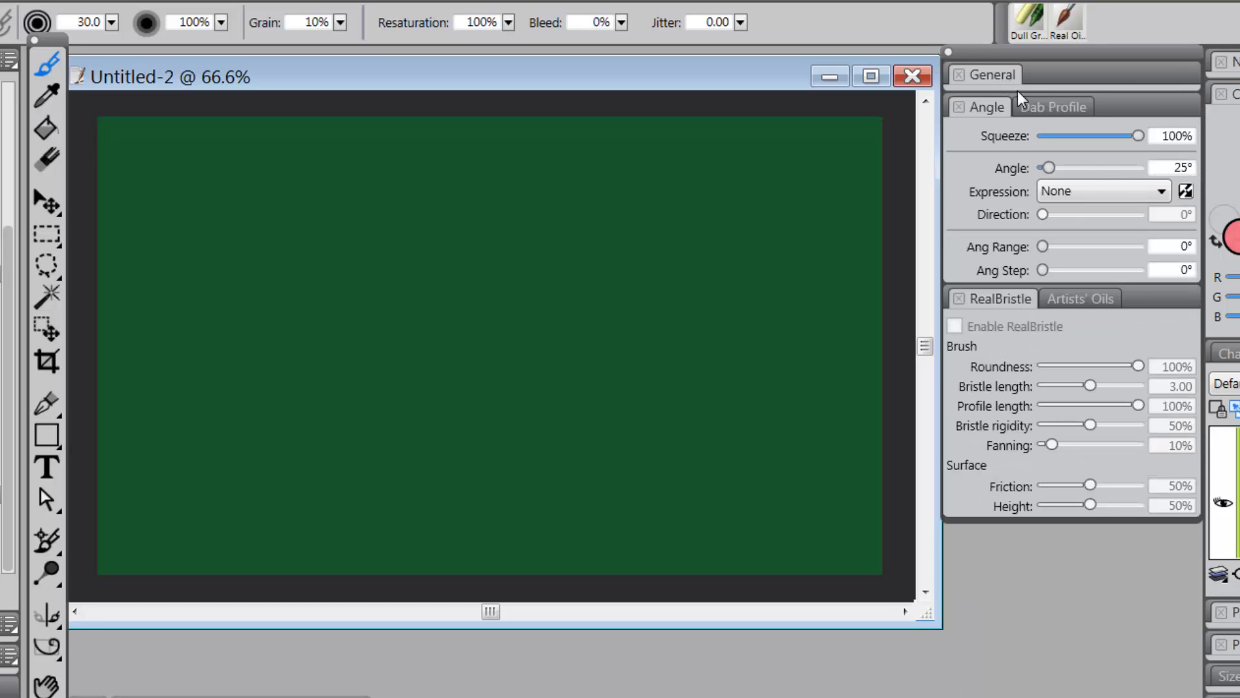
Step: Try Rotation as the brush's angle expression and return it to None
{"action": "left_click", "coordinate": [1161, 191]}
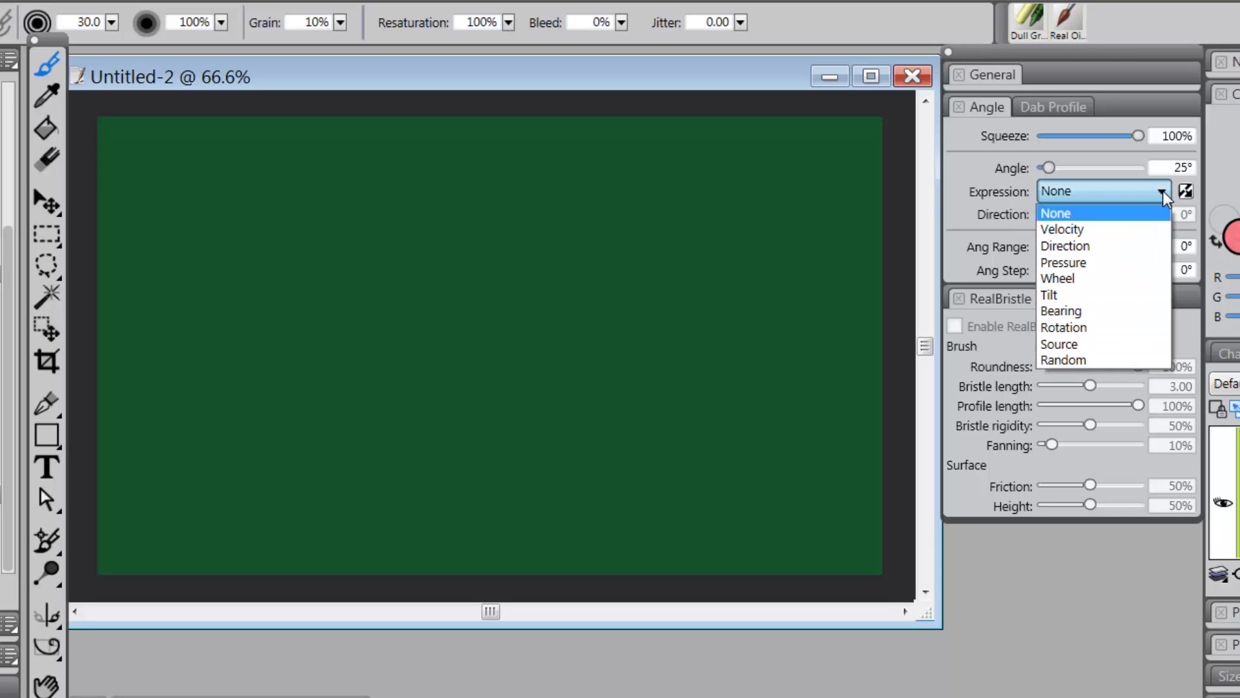
{"action": "left_click", "coordinate": [1110, 327]}
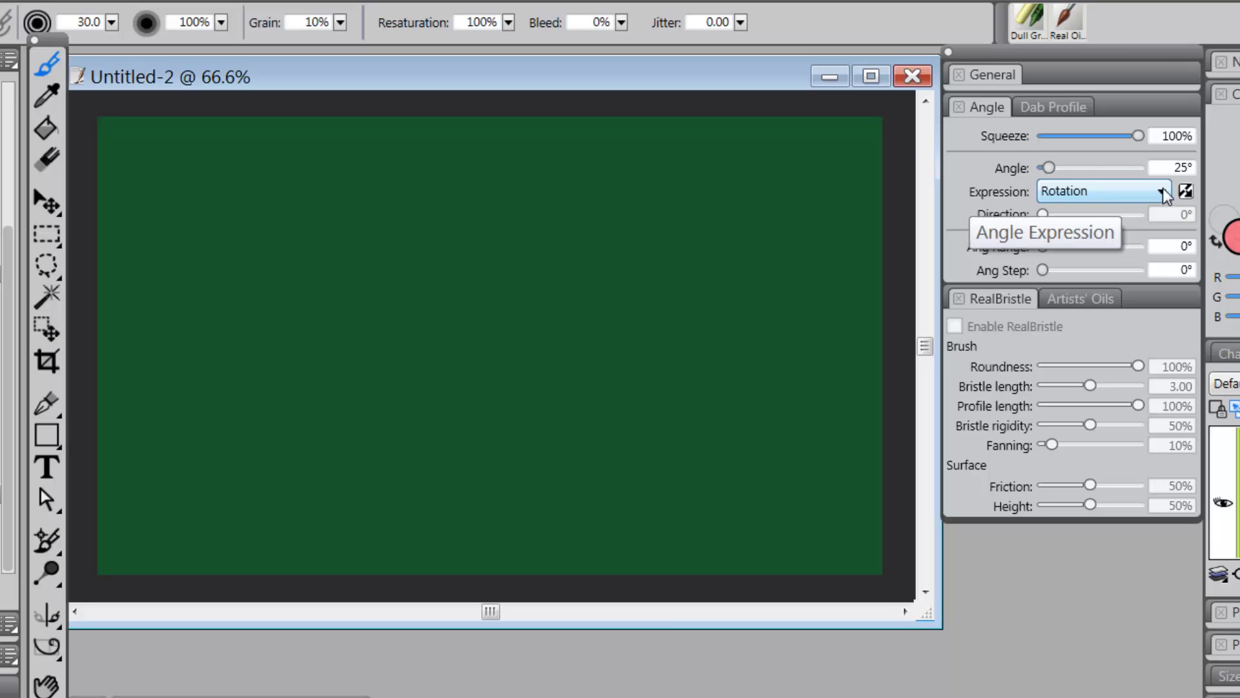
{"action": "left_click", "coordinate": [1107, 190]}
{"action": "left_click", "coordinate": [1107, 206]}
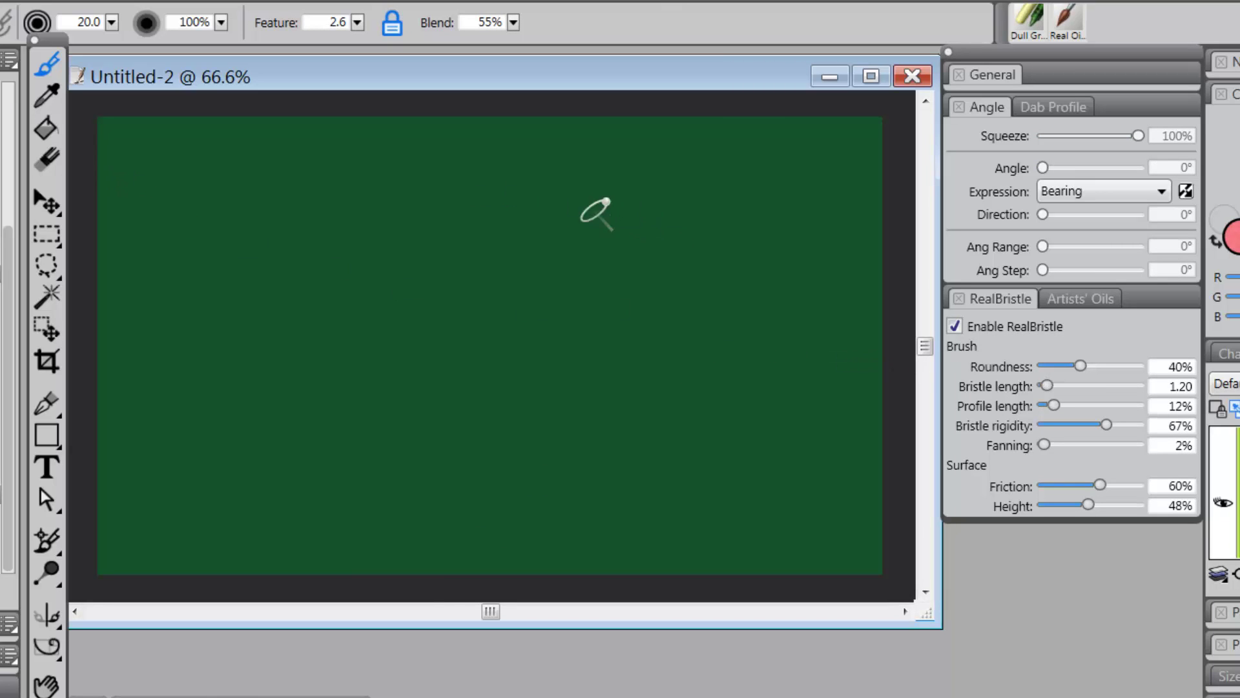
Step: Choose dark red and paint overlapping strokes with the size 20 real oil brush across the upper middle of the canvas
{"action": "mouse_move", "coordinate": [445, 299]}
{"action": "left_mouse_down"}
{"action": "mouse_move", "coordinate": [504, 232]}
{"action": "mouse_move", "coordinate": [533, 330]}
{"action": "left_mouse_up"}
{"action": "key", "text": "ctrl+z"}
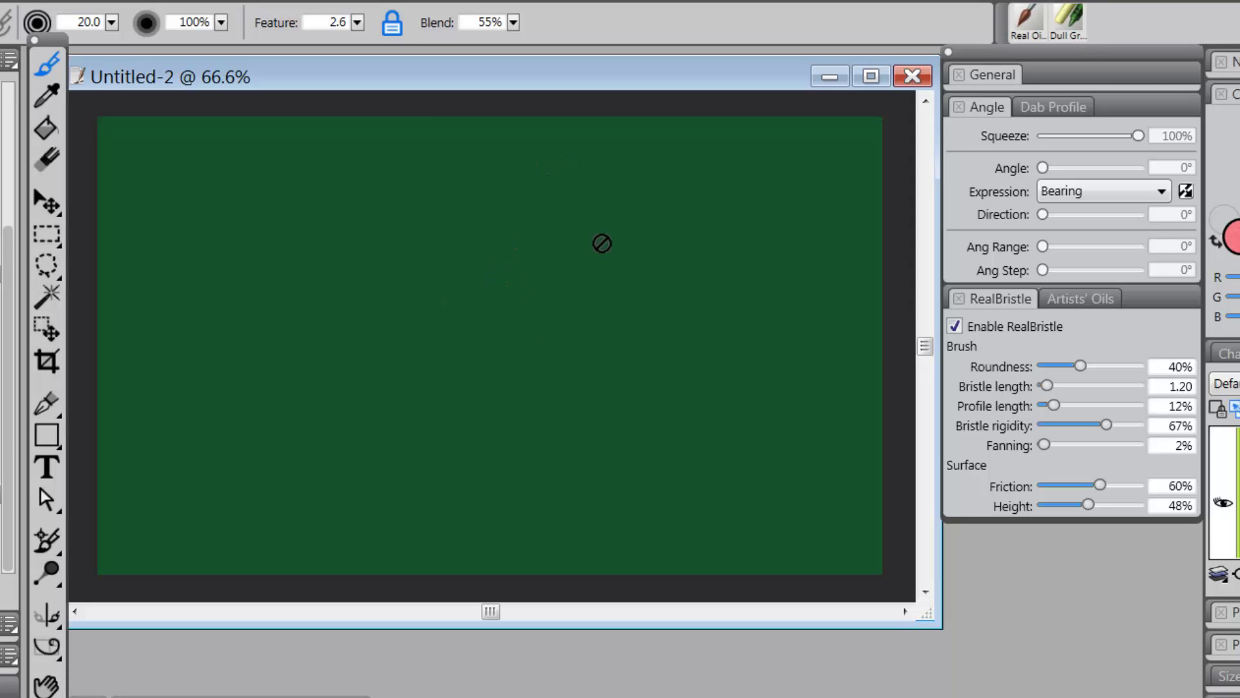
{"action": "left_click", "coordinate": [1237, 236]}
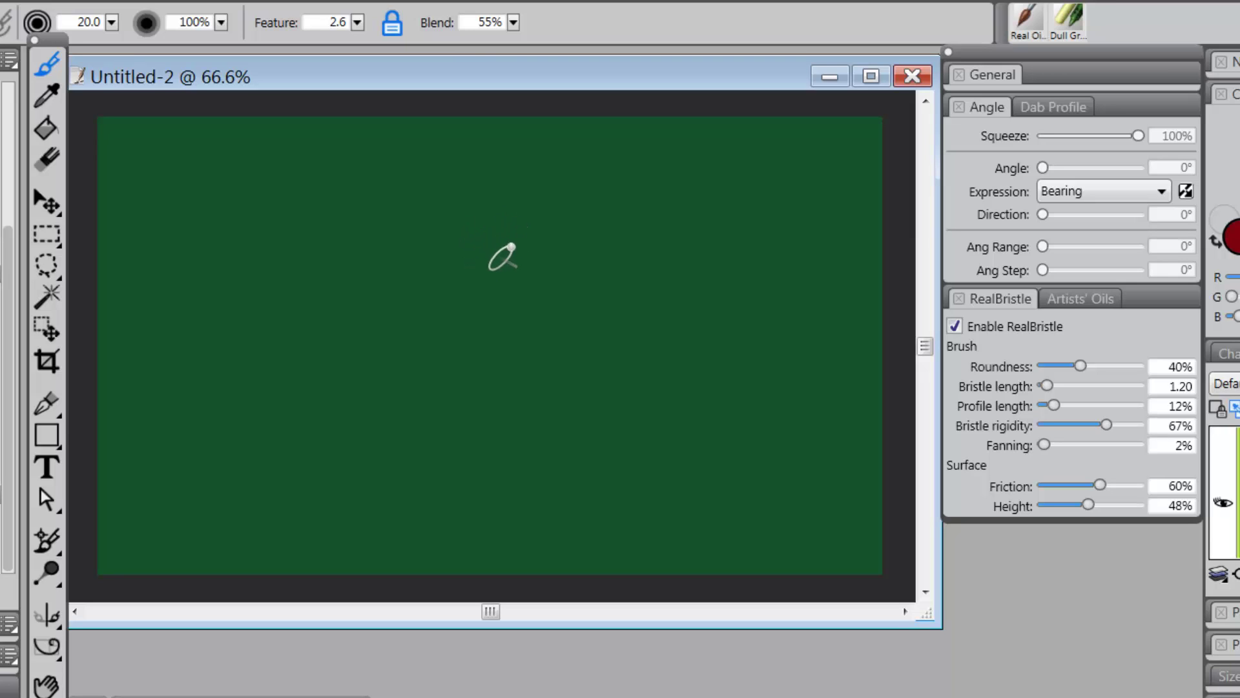
{"action": "mouse_move", "coordinate": [509, 241]}
{"action": "left_mouse_down"}
{"action": "mouse_move", "coordinate": [500, 264]}
{"action": "mouse_move", "coordinate": [530, 222]}
{"action": "mouse_move", "coordinate": [495, 272]}
{"action": "mouse_move", "coordinate": [529, 225]}
{"action": "mouse_move", "coordinate": [499, 266]}
{"action": "left_mouse_up"}
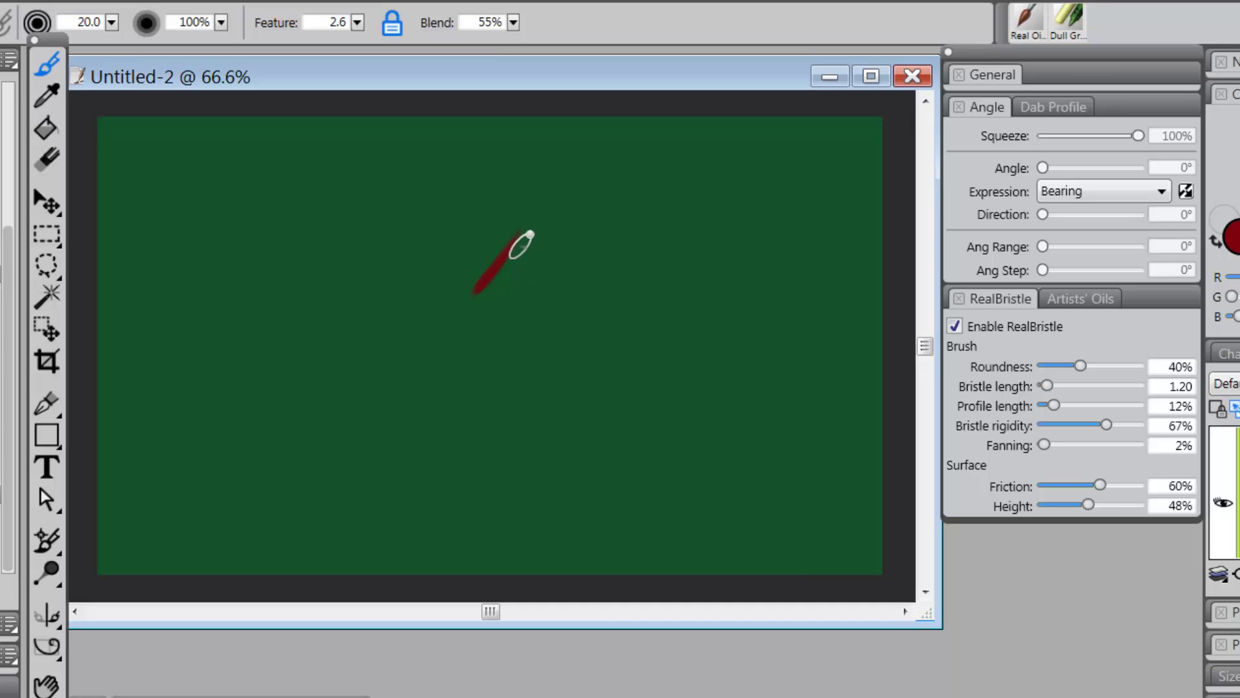
{"action": "mouse_move", "coordinate": [521, 246]}
{"action": "left_mouse_down"}
{"action": "mouse_move", "coordinate": [576, 269]}
{"action": "mouse_move", "coordinate": [526, 249]}
{"action": "mouse_move", "coordinate": [514, 257]}
{"action": "mouse_move", "coordinate": [578, 282]}
{"action": "left_mouse_up"}
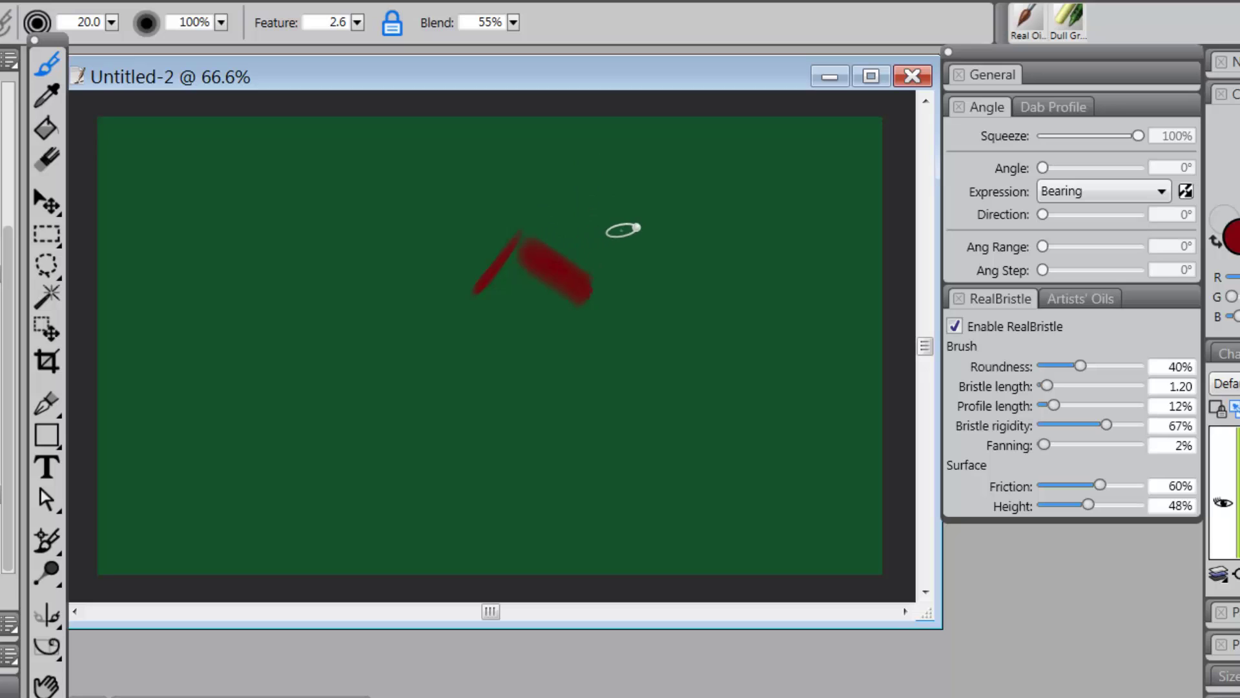
{"action": "mouse_move", "coordinate": [631, 227]}
{"action": "left_mouse_down"}
{"action": "mouse_move", "coordinate": [572, 250]}
{"action": "mouse_move", "coordinate": [633, 218]}
{"action": "mouse_move", "coordinate": [570, 243]}
{"action": "mouse_move", "coordinate": [649, 220]}
{"action": "mouse_move", "coordinate": [578, 244]}
{"action": "mouse_move", "coordinate": [635, 226]}
{"action": "mouse_move", "coordinate": [642, 284]}
{"action": "mouse_move", "coordinate": [581, 256]}
{"action": "mouse_move", "coordinate": [630, 276]}
{"action": "mouse_move", "coordinate": [609, 263]}
{"action": "left_mouse_up"}
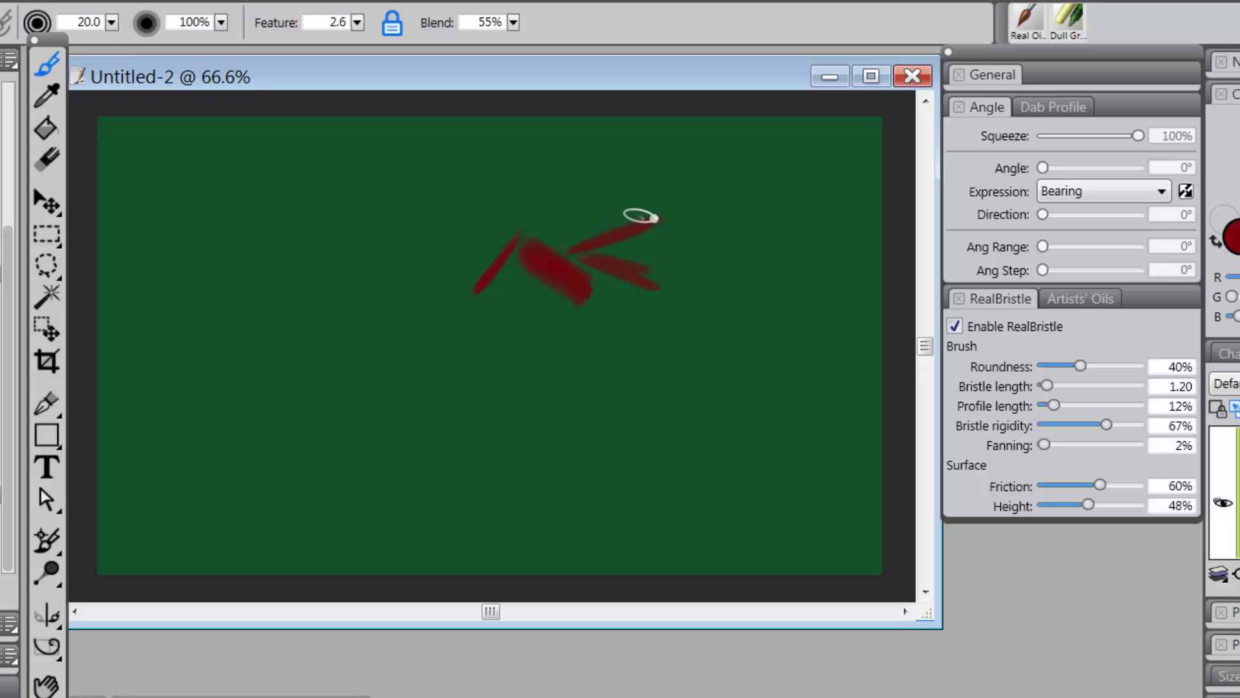
{"action": "mouse_move", "coordinate": [655, 218]}
{"action": "left_mouse_down"}
{"action": "mouse_move", "coordinate": [585, 252]}
{"action": "mouse_move", "coordinate": [641, 229]}
{"action": "mouse_move", "coordinate": [586, 253]}
{"action": "mouse_move", "coordinate": [627, 250]}
{"action": "mouse_move", "coordinate": [584, 254]}
{"action": "mouse_move", "coordinate": [638, 278]}
{"action": "mouse_move", "coordinate": [622, 253]}
{"action": "mouse_move", "coordinate": [656, 272]}
{"action": "mouse_move", "coordinate": [614, 256]}
{"action": "mouse_move", "coordinate": [652, 226]}
{"action": "mouse_move", "coordinate": [645, 264]}
{"action": "mouse_move", "coordinate": [674, 277]}
{"action": "left_mouse_up"}
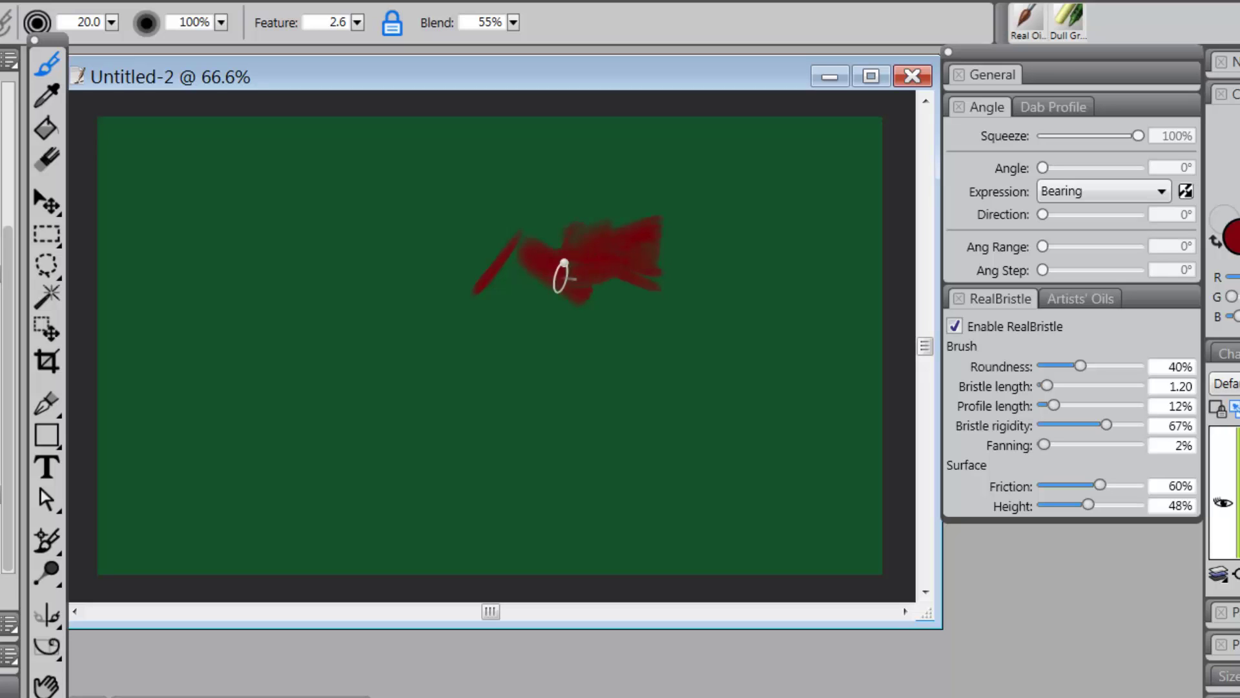
{"action": "left_click_drag", "start_coordinate": [646, 220], "coordinate": [689, 233]}
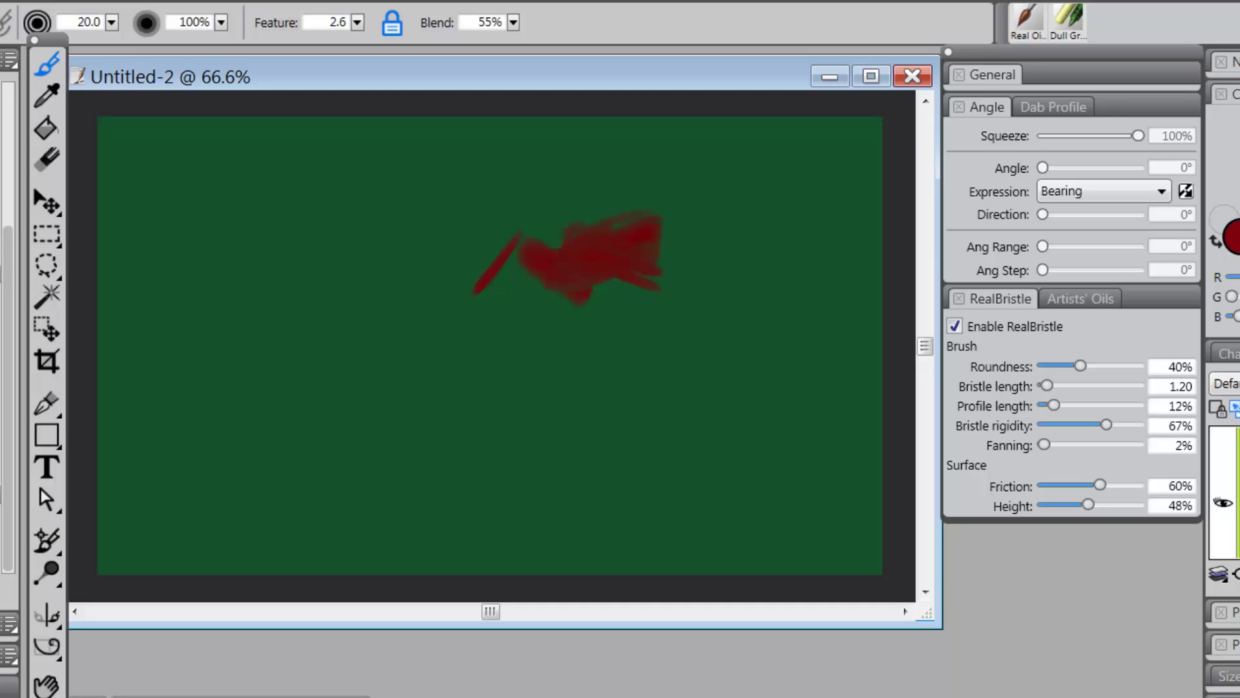
Step: Bring up the Mixer and the brush's general settings, and set the Mixer to multiple-color sampling at brush size 50
{"action": "left_click_drag", "start_coordinate": [248, 495], "coordinate": [248, 227]}
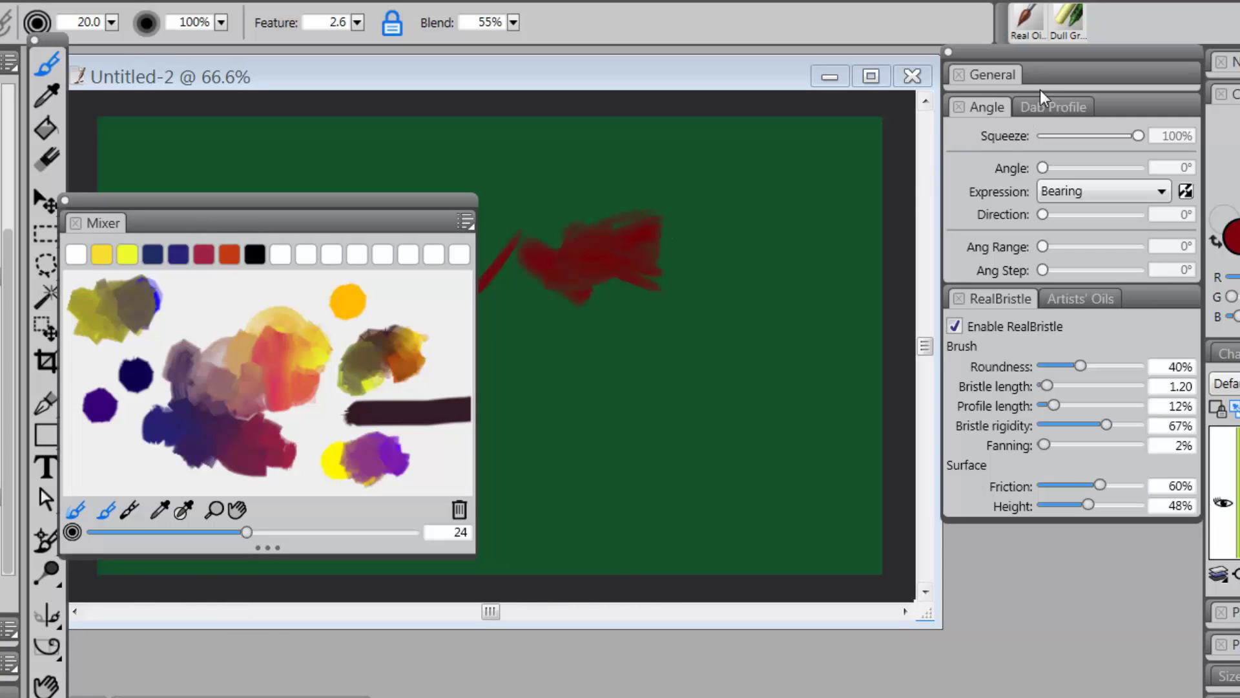
{"action": "left_click", "coordinate": [1006, 77]}
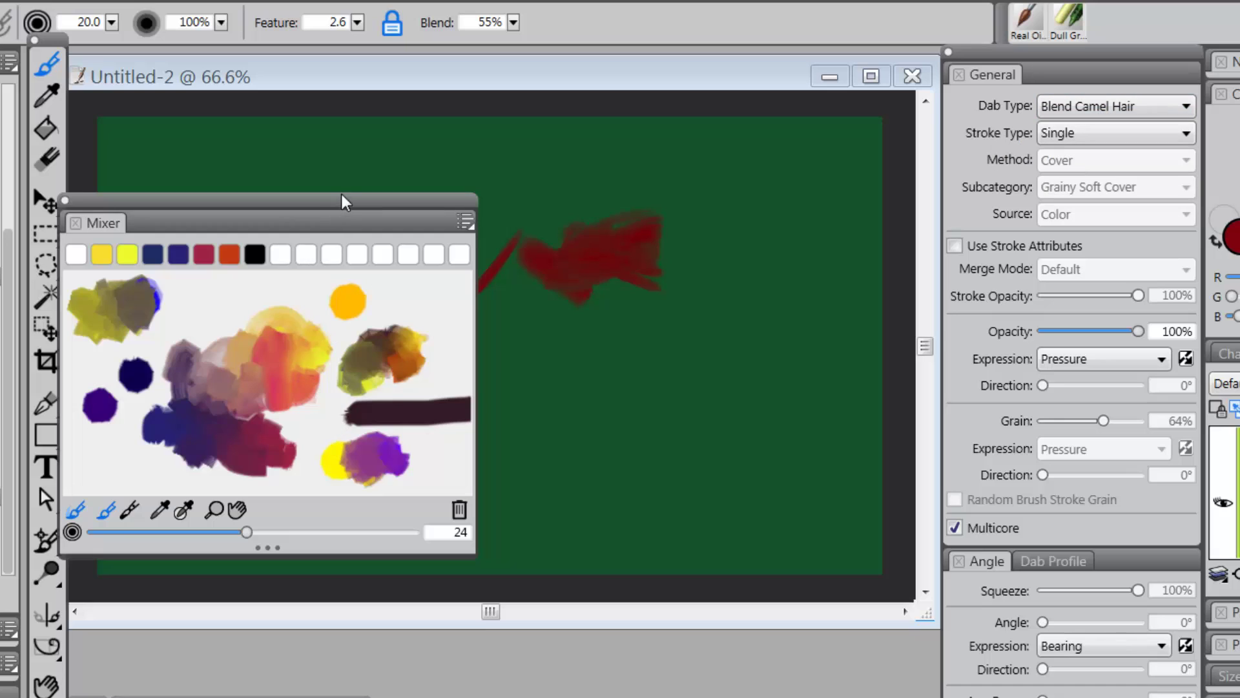
{"action": "left_click_drag", "start_coordinate": [346, 201], "coordinate": [369, 194]}
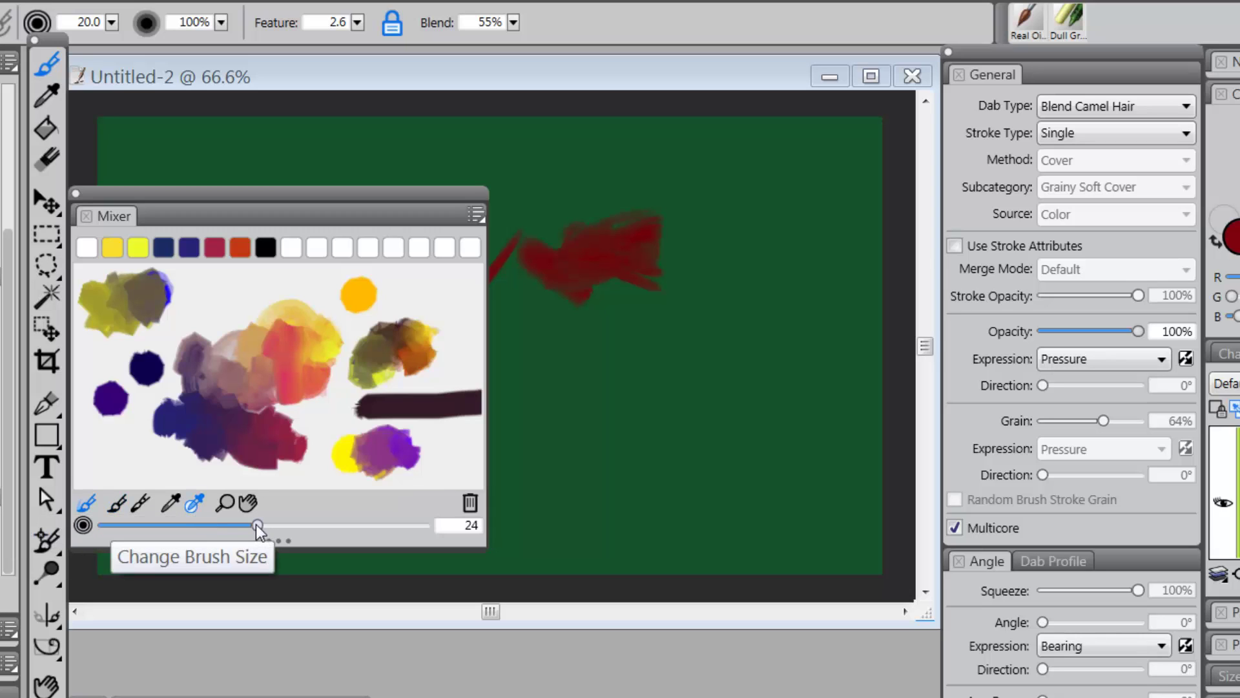
{"action": "left_click_drag", "start_coordinate": [259, 530], "coordinate": [262, 529]}
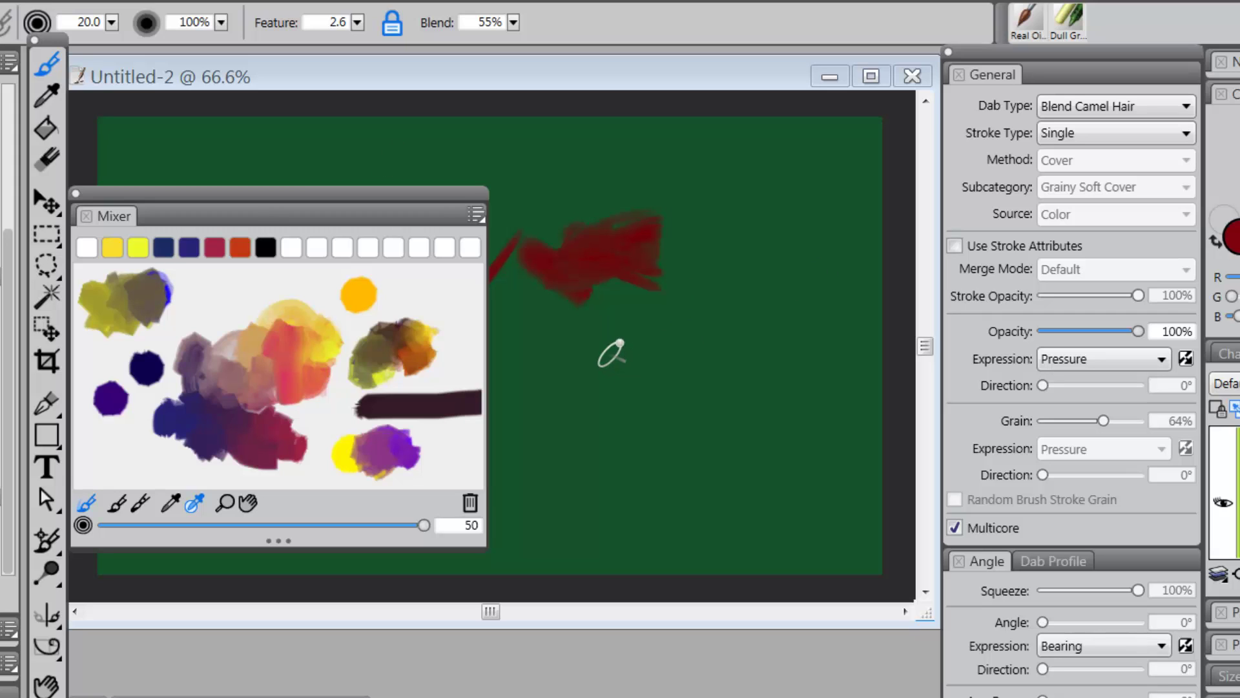
Step: Paint crossing blue and olive multicolor strokes below the red patch, enlarging the brush to 54.1, and hide the green layer
{"action": "left_click_drag", "start_coordinate": [625, 355], "coordinate": [743, 408]}
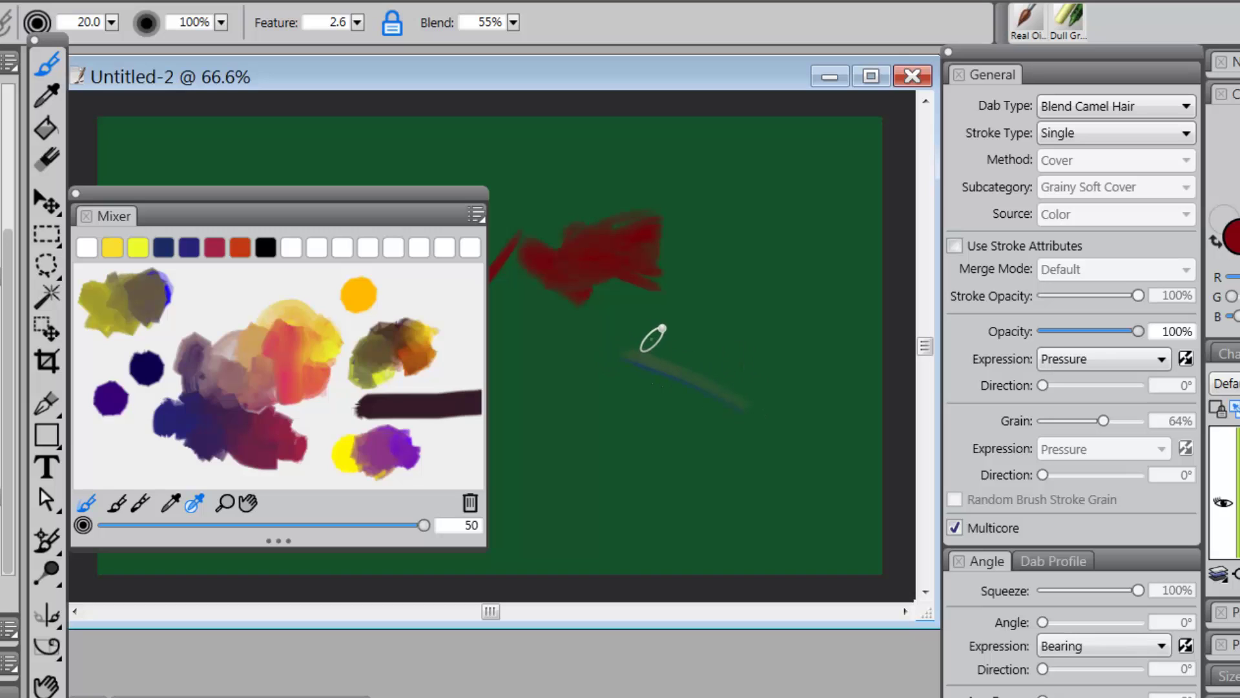
{"action": "mouse_move", "coordinate": [678, 339]}
{"action": "left_mouse_down"}
{"action": "mouse_move", "coordinate": [667, 324]}
{"action": "mouse_move", "coordinate": [687, 330]}
{"action": "mouse_move", "coordinate": [716, 286]}
{"action": "mouse_move", "coordinate": [667, 290]}
{"action": "mouse_move", "coordinate": [775, 380]}
{"action": "mouse_move", "coordinate": [733, 282]}
{"action": "mouse_move", "coordinate": [756, 254]}
{"action": "mouse_move", "coordinate": [783, 270]}
{"action": "mouse_move", "coordinate": [778, 396]}
{"action": "mouse_move", "coordinate": [631, 338]}
{"action": "mouse_move", "coordinate": [737, 387]}
{"action": "mouse_move", "coordinate": [626, 355]}
{"action": "left_mouse_up"}
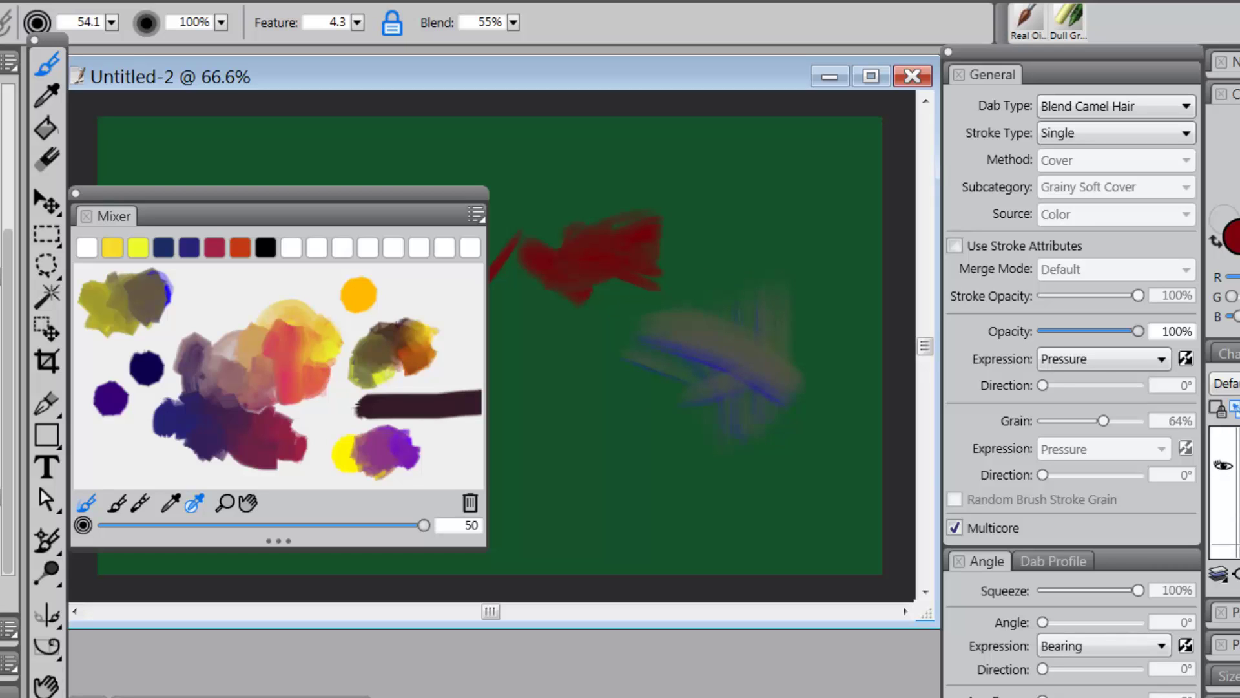
{"action": "left_click", "coordinate": [1224, 480]}
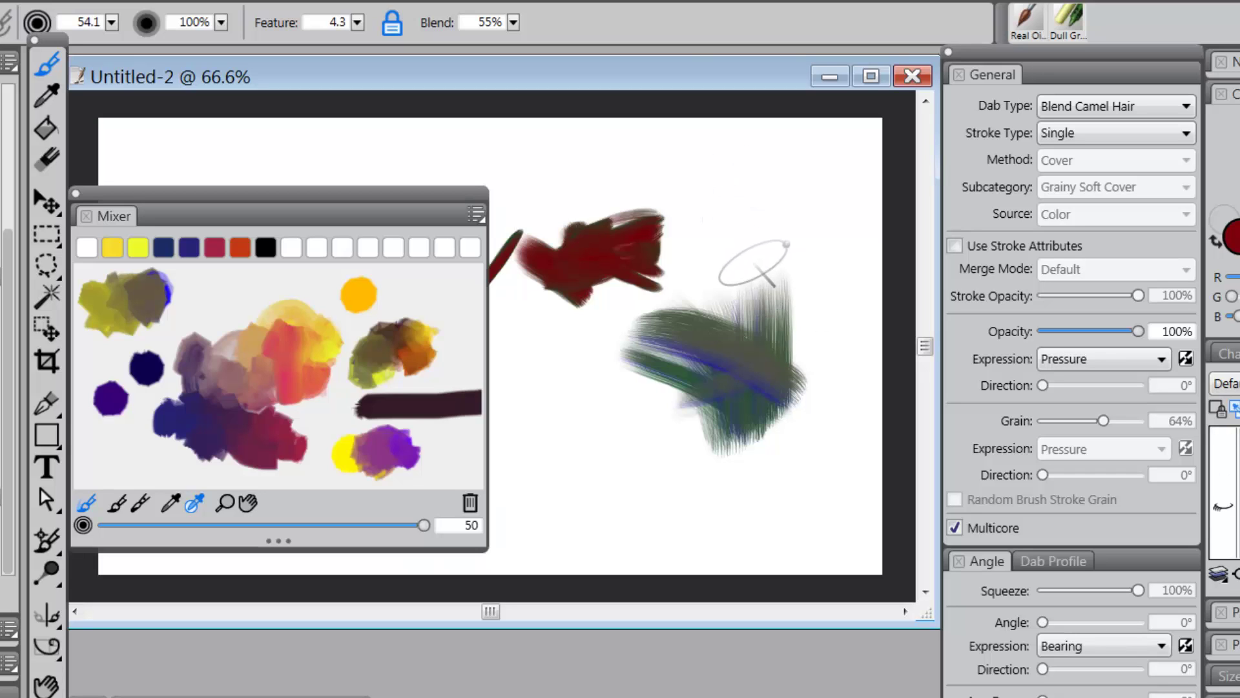
Step: Paint grey-violet and yellow-violet strokes over the blue-green patch, and add a separate pale yellow patch beside it
{"action": "mouse_move", "coordinate": [688, 346]}
{"action": "left_mouse_down"}
{"action": "mouse_move", "coordinate": [763, 258]}
{"action": "mouse_move", "coordinate": [753, 358]}
{"action": "mouse_move", "coordinate": [717, 291]}
{"action": "mouse_move", "coordinate": [729, 303]}
{"action": "mouse_move", "coordinate": [691, 374]}
{"action": "mouse_move", "coordinate": [640, 388]}
{"action": "left_mouse_up"}
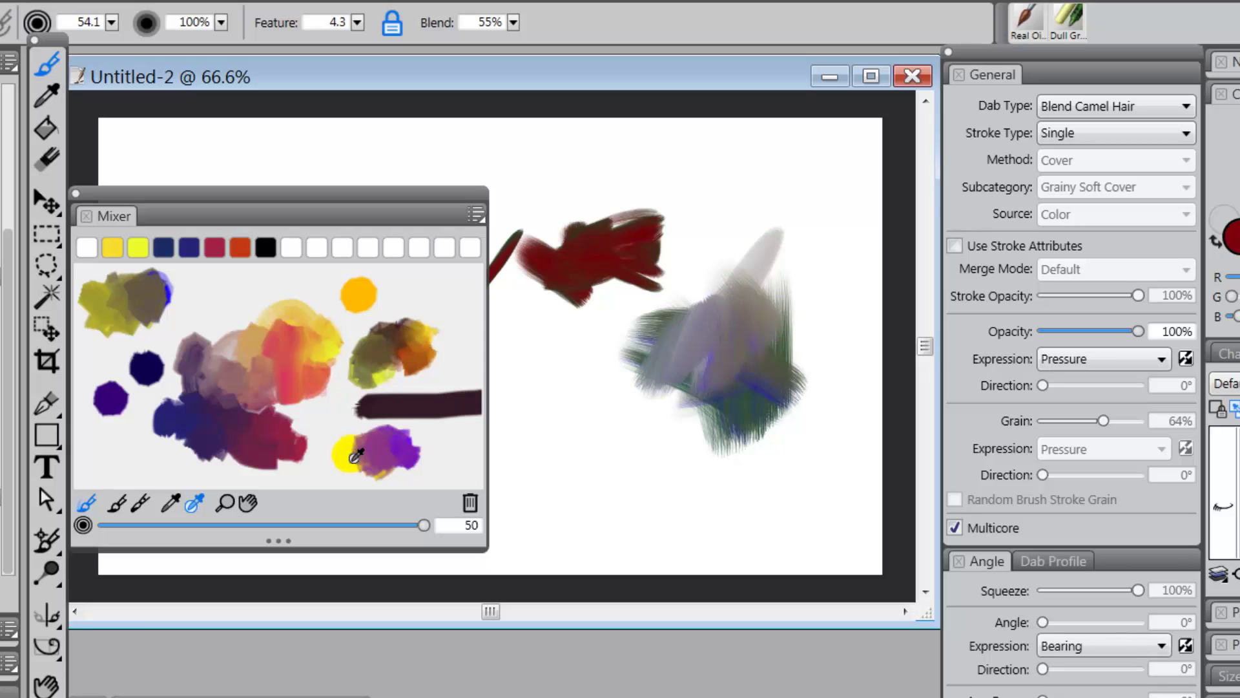
{"action": "mouse_move", "coordinate": [553, 410]}
{"action": "left_mouse_down"}
{"action": "mouse_move", "coordinate": [561, 443]}
{"action": "mouse_move", "coordinate": [539, 359]}
{"action": "mouse_move", "coordinate": [556, 441]}
{"action": "mouse_move", "coordinate": [553, 387]}
{"action": "mouse_move", "coordinate": [532, 391]}
{"action": "mouse_move", "coordinate": [569, 378]}
{"action": "mouse_move", "coordinate": [560, 420]}
{"action": "mouse_move", "coordinate": [574, 469]}
{"action": "mouse_move", "coordinate": [550, 369]}
{"action": "mouse_move", "coordinate": [575, 414]}
{"action": "mouse_move", "coordinate": [552, 400]}
{"action": "mouse_move", "coordinate": [559, 424]}
{"action": "mouse_move", "coordinate": [539, 415]}
{"action": "mouse_move", "coordinate": [583, 375]}
{"action": "mouse_move", "coordinate": [570, 411]}
{"action": "mouse_move", "coordinate": [549, 405]}
{"action": "mouse_move", "coordinate": [546, 422]}
{"action": "mouse_move", "coordinate": [533, 406]}
{"action": "mouse_move", "coordinate": [555, 457]}
{"action": "mouse_move", "coordinate": [567, 414]}
{"action": "mouse_move", "coordinate": [583, 424]}
{"action": "mouse_move", "coordinate": [577, 461]}
{"action": "mouse_move", "coordinate": [573, 393]}
{"action": "mouse_move", "coordinate": [521, 374]}
{"action": "mouse_move", "coordinate": [569, 392]}
{"action": "mouse_move", "coordinate": [539, 428]}
{"action": "mouse_move", "coordinate": [576, 386]}
{"action": "mouse_move", "coordinate": [562, 481]}
{"action": "left_mouse_up"}
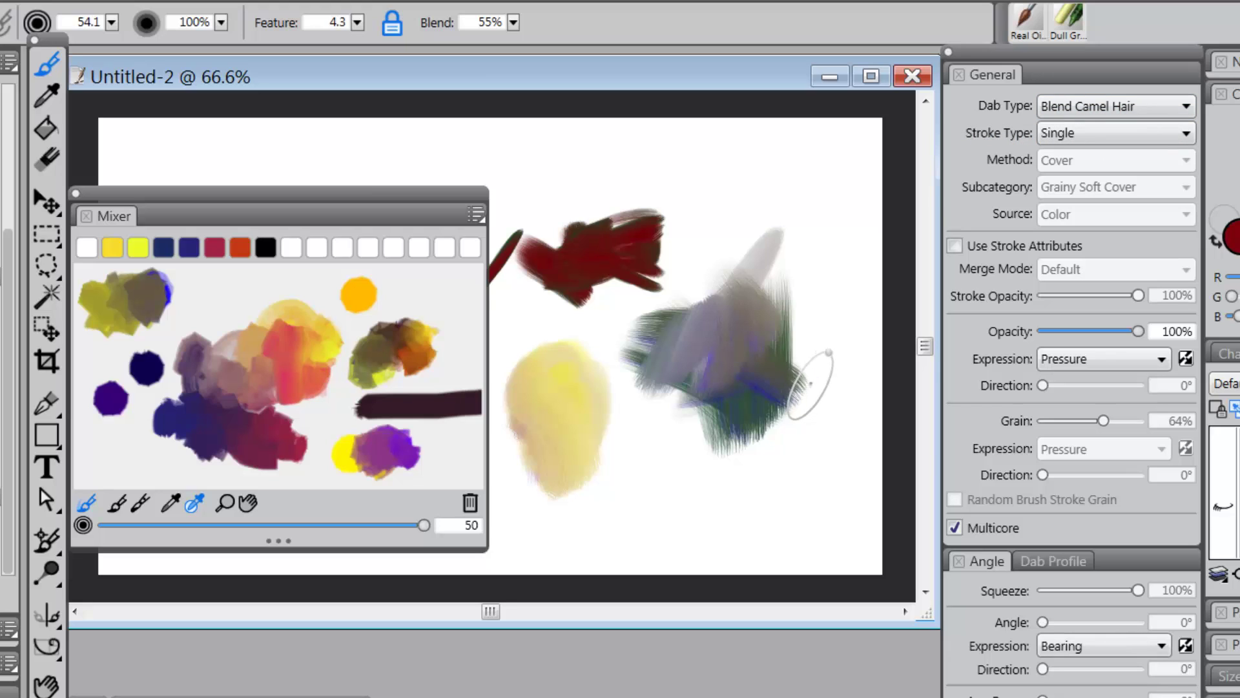
{"action": "mouse_move", "coordinate": [810, 378]}
{"action": "left_mouse_down"}
{"action": "mouse_move", "coordinate": [743, 368]}
{"action": "mouse_move", "coordinate": [734, 428]}
{"action": "mouse_move", "coordinate": [743, 368]}
{"action": "mouse_move", "coordinate": [775, 369]}
{"action": "mouse_move", "coordinate": [714, 415]}
{"action": "mouse_move", "coordinate": [752, 495]}
{"action": "mouse_move", "coordinate": [791, 413]}
{"action": "mouse_move", "coordinate": [757, 459]}
{"action": "mouse_move", "coordinate": [742, 429]}
{"action": "mouse_move", "coordinate": [753, 498]}
{"action": "left_mouse_up"}
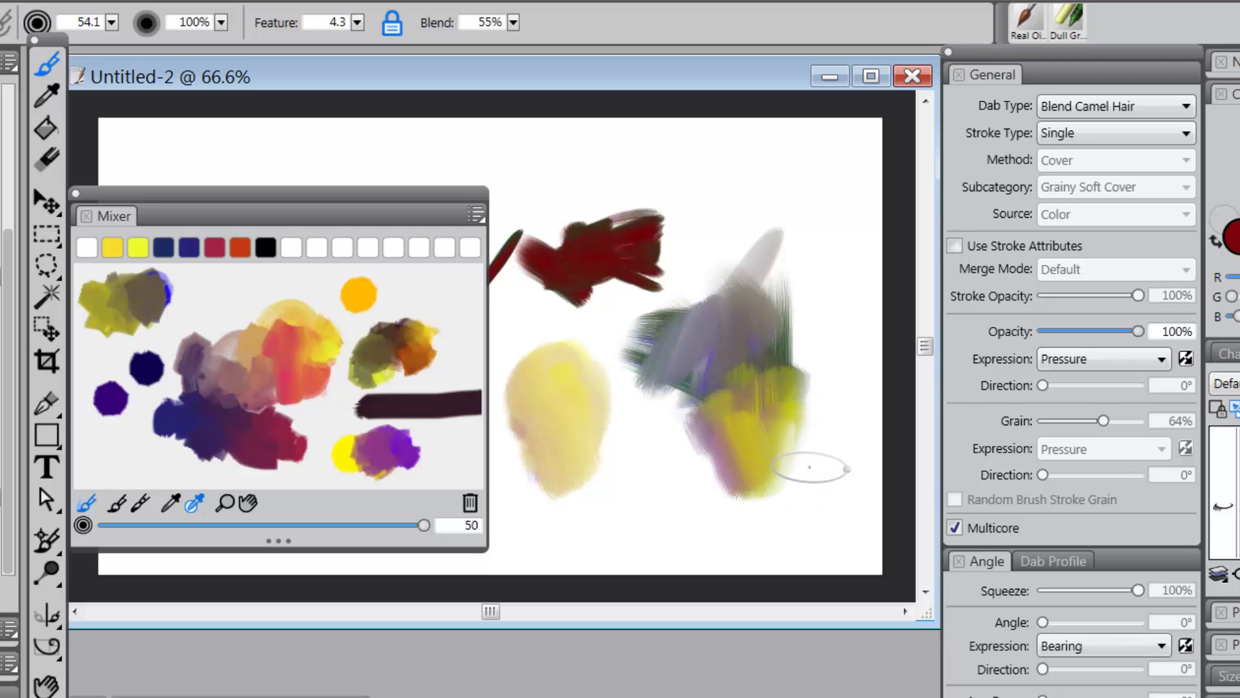
{"action": "mouse_move", "coordinate": [684, 347]}
{"action": "left_mouse_down"}
{"action": "mouse_move", "coordinate": [659, 458]}
{"action": "mouse_move", "coordinate": [682, 396]}
{"action": "mouse_move", "coordinate": [658, 419]}
{"action": "mouse_move", "coordinate": [679, 449]}
{"action": "mouse_move", "coordinate": [667, 423]}
{"action": "mouse_move", "coordinate": [706, 458]}
{"action": "left_mouse_up"}
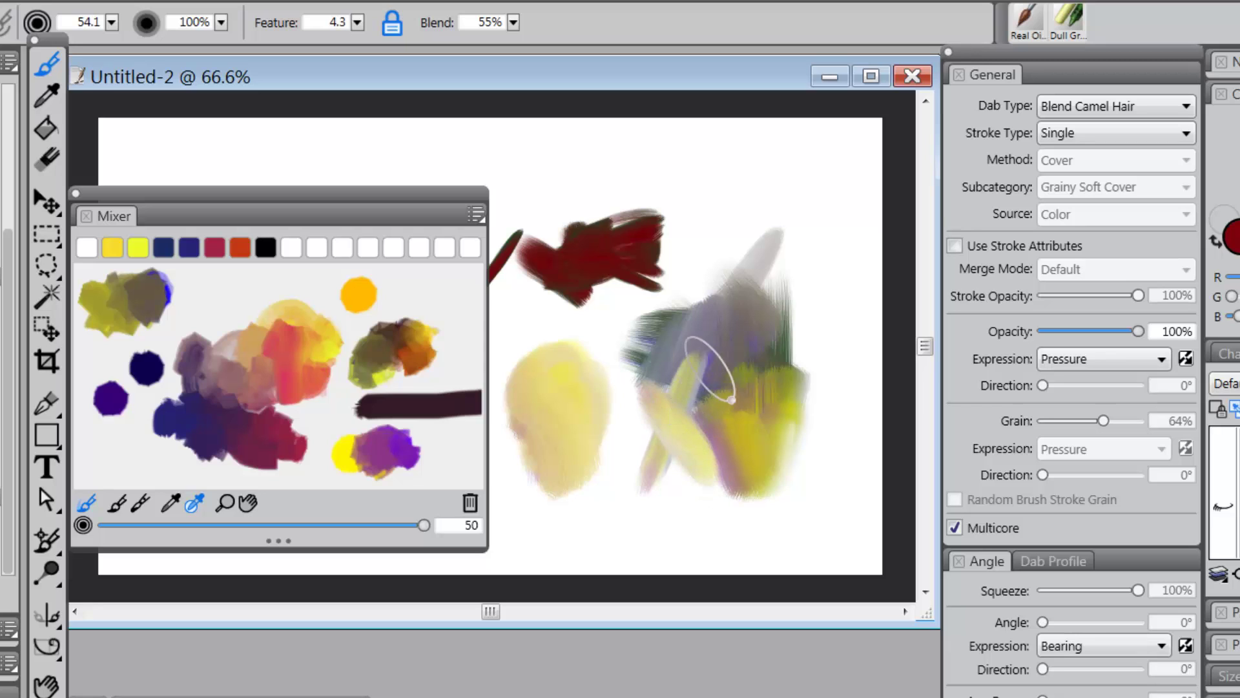
{"action": "mouse_move", "coordinate": [692, 360]}
{"action": "left_mouse_down"}
{"action": "mouse_move", "coordinate": [675, 452]}
{"action": "mouse_move", "coordinate": [688, 499]}
{"action": "left_mouse_up"}
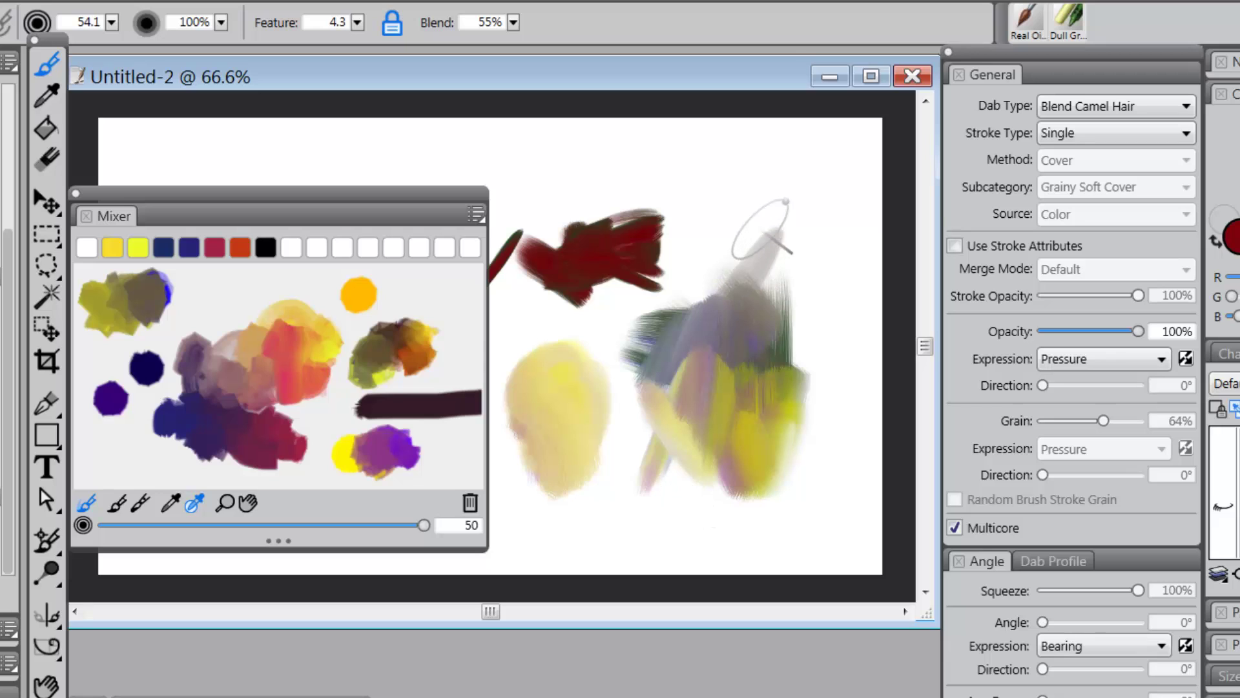
Step: Paint a pale yellow oval above the mixed patch and cover its lower part with broad olive and cream strokes
{"action": "mouse_move", "coordinate": [765, 226]}
{"action": "left_mouse_down"}
{"action": "mouse_move", "coordinate": [749, 258]}
{"action": "mouse_move", "coordinate": [753, 303]}
{"action": "left_mouse_up"}
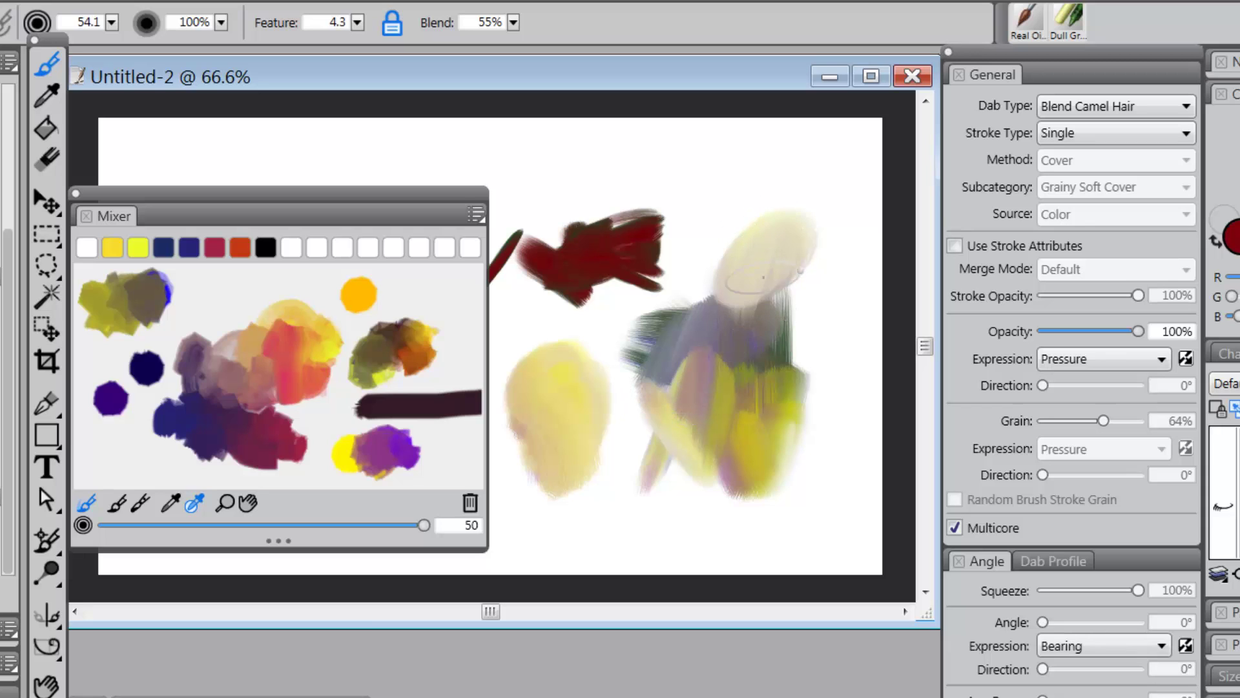
{"action": "mouse_move", "coordinate": [762, 277]}
{"action": "left_mouse_down"}
{"action": "mouse_move", "coordinate": [770, 422]}
{"action": "mouse_move", "coordinate": [749, 308]}
{"action": "mouse_move", "coordinate": [747, 433]}
{"action": "mouse_move", "coordinate": [723, 374]}
{"action": "mouse_move", "coordinate": [695, 395]}
{"action": "mouse_move", "coordinate": [759, 350]}
{"action": "mouse_move", "coordinate": [740, 418]}
{"action": "mouse_move", "coordinate": [770, 416]}
{"action": "mouse_move", "coordinate": [735, 335]}
{"action": "mouse_move", "coordinate": [768, 383]}
{"action": "mouse_move", "coordinate": [739, 432]}
{"action": "mouse_move", "coordinate": [780, 435]}
{"action": "mouse_move", "coordinate": [786, 390]}
{"action": "mouse_move", "coordinate": [757, 416]}
{"action": "mouse_move", "coordinate": [725, 493]}
{"action": "left_mouse_up"}
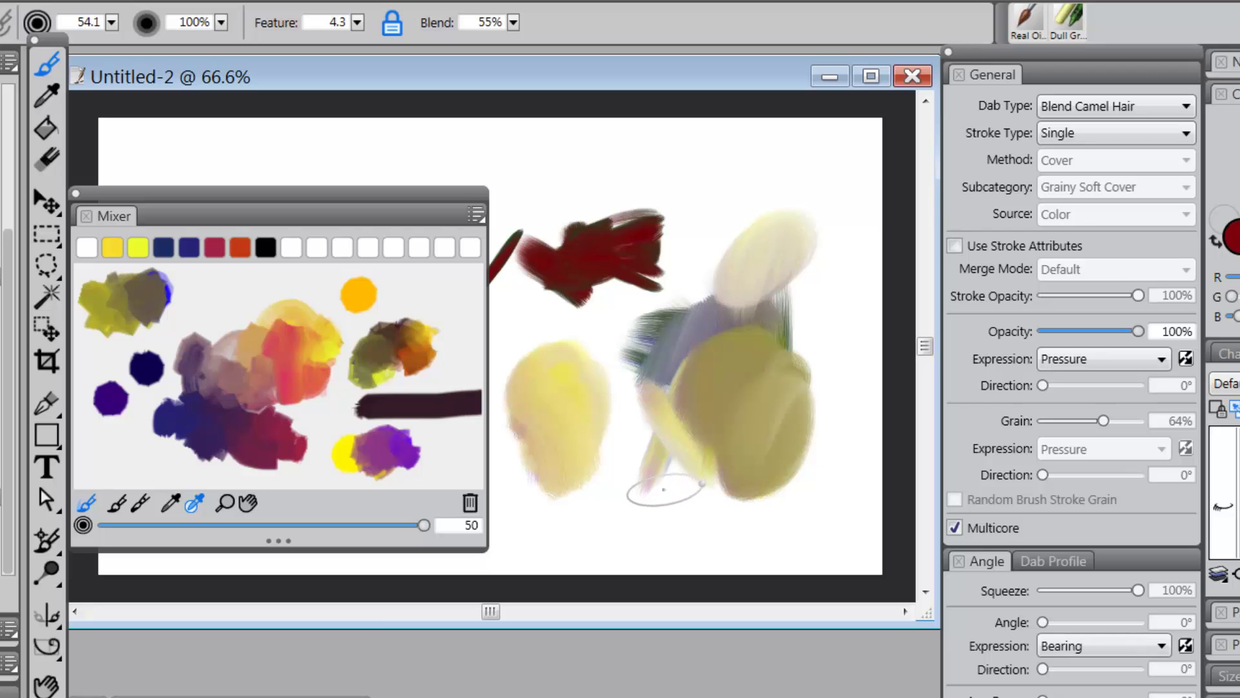
{"action": "mouse_move", "coordinate": [693, 410]}
{"action": "left_mouse_down"}
{"action": "mouse_move", "coordinate": [689, 396]}
{"action": "mouse_move", "coordinate": [685, 445]}
{"action": "mouse_move", "coordinate": [711, 452]}
{"action": "mouse_move", "coordinate": [745, 425]}
{"action": "mouse_move", "coordinate": [714, 434]}
{"action": "mouse_move", "coordinate": [694, 475]}
{"action": "mouse_move", "coordinate": [750, 495]}
{"action": "left_mouse_up"}
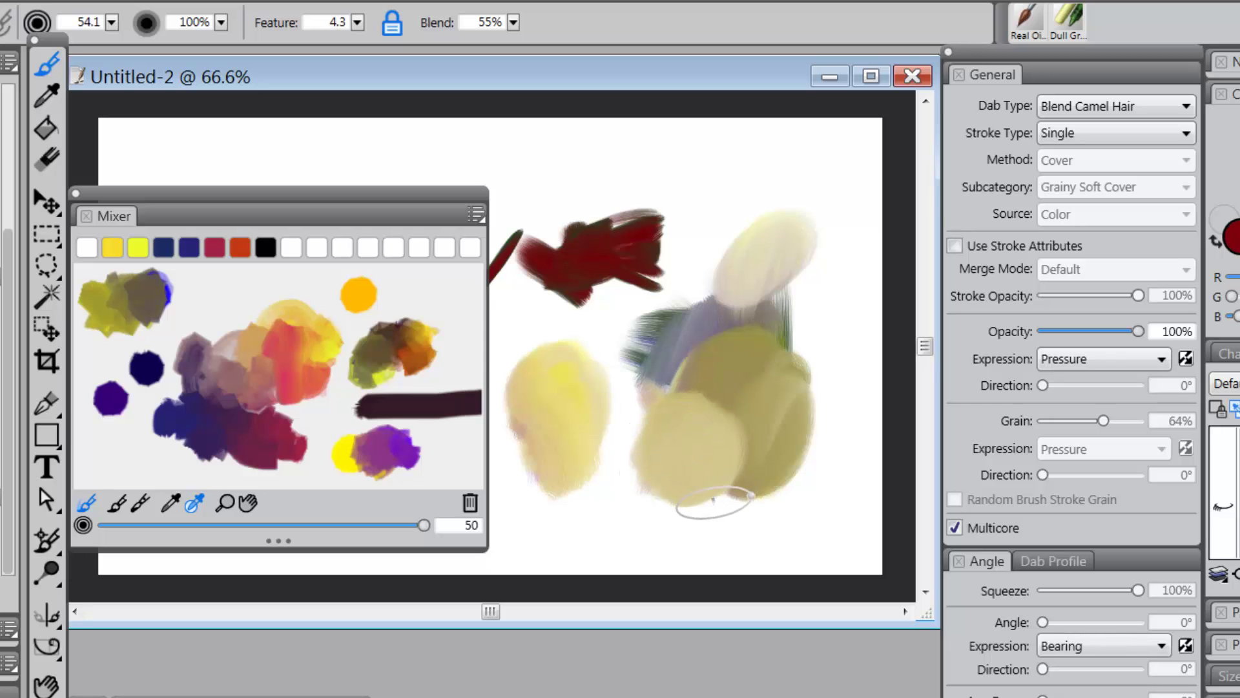
{"action": "mouse_move", "coordinate": [766, 378]}
{"action": "left_mouse_down"}
{"action": "mouse_move", "coordinate": [788, 316]}
{"action": "mouse_move", "coordinate": [817, 284]}
{"action": "mouse_move", "coordinate": [711, 330]}
{"action": "mouse_move", "coordinate": [736, 362]}
{"action": "mouse_move", "coordinate": [718, 524]}
{"action": "mouse_move", "coordinate": [715, 498]}
{"action": "mouse_move", "coordinate": [680, 499]}
{"action": "left_mouse_up"}
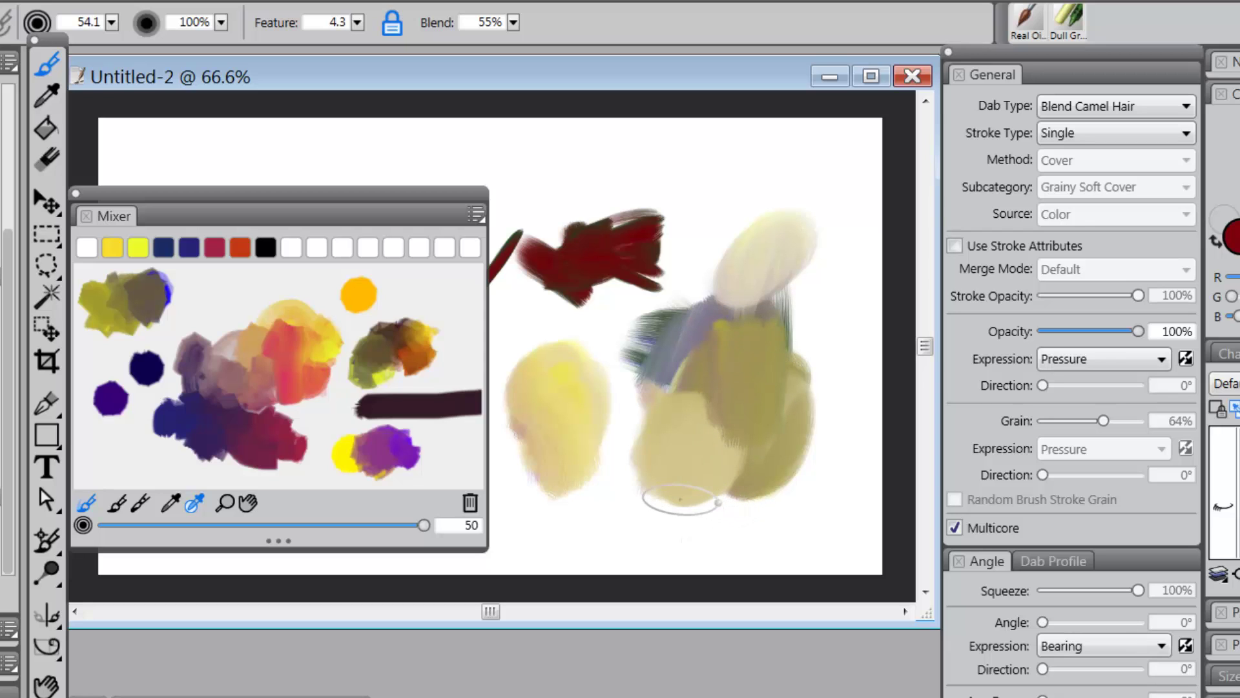